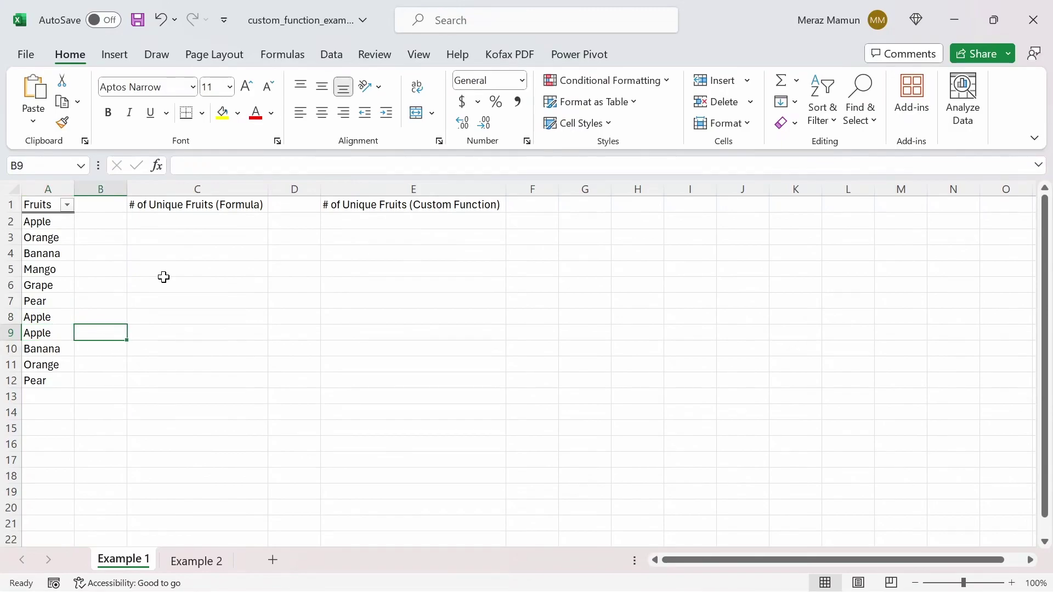
Enter =COUNTA(UNIQUE(A2:A12)) in C2 to count the unique fruits, accepting the closing-parenthesis correction.
{"action": "key", "text": "ctrl+Up"}
{"action": "key", "text": "Down"}
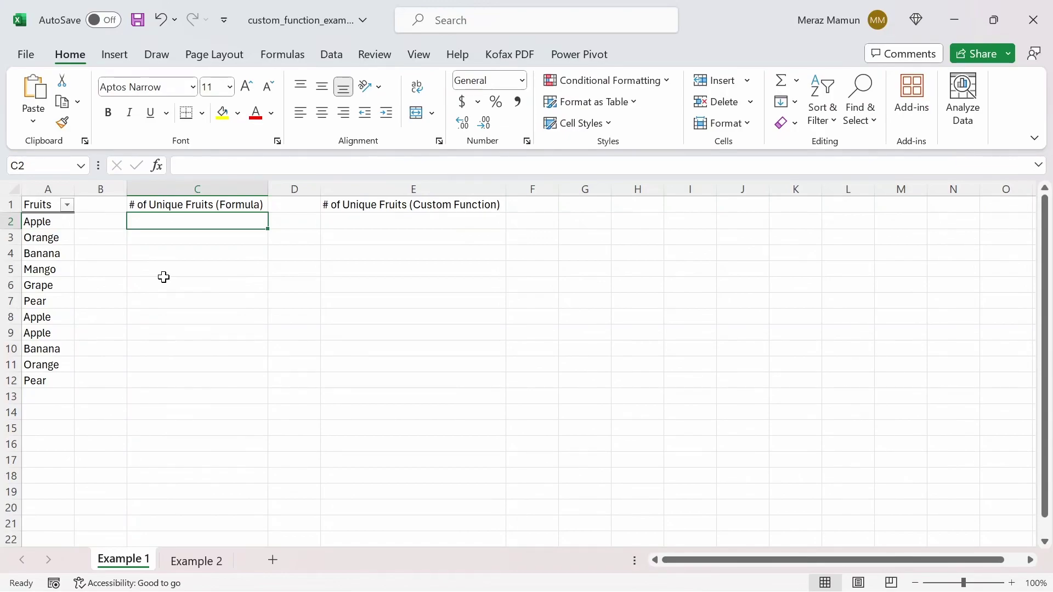
{"action": "type", "text": "="}
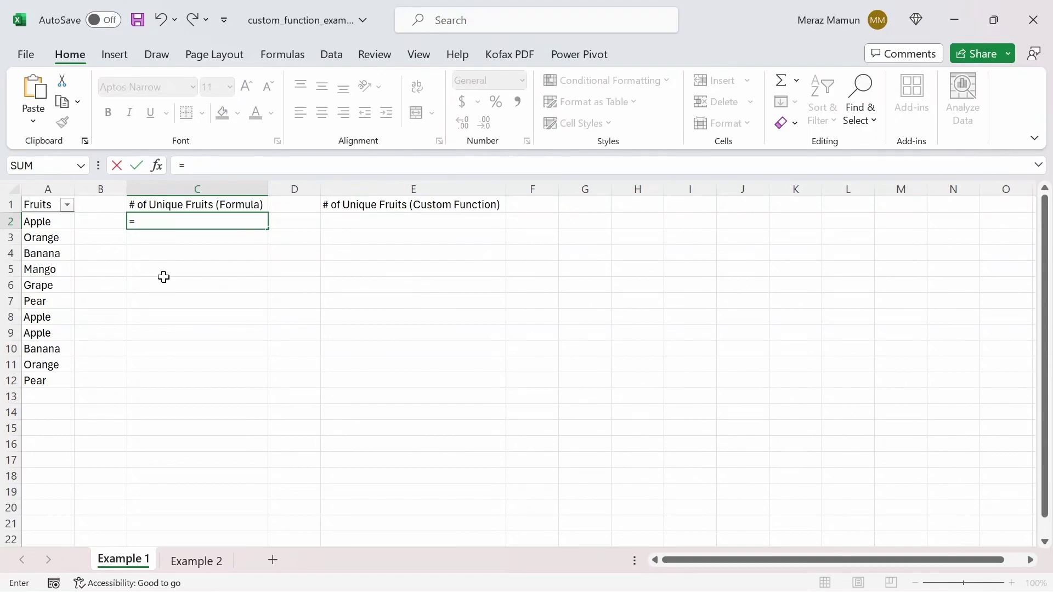
{"action": "type", "text": "coun"}
{"action": "key", "text": "Down"}
{"action": "key", "text": "Tab"}
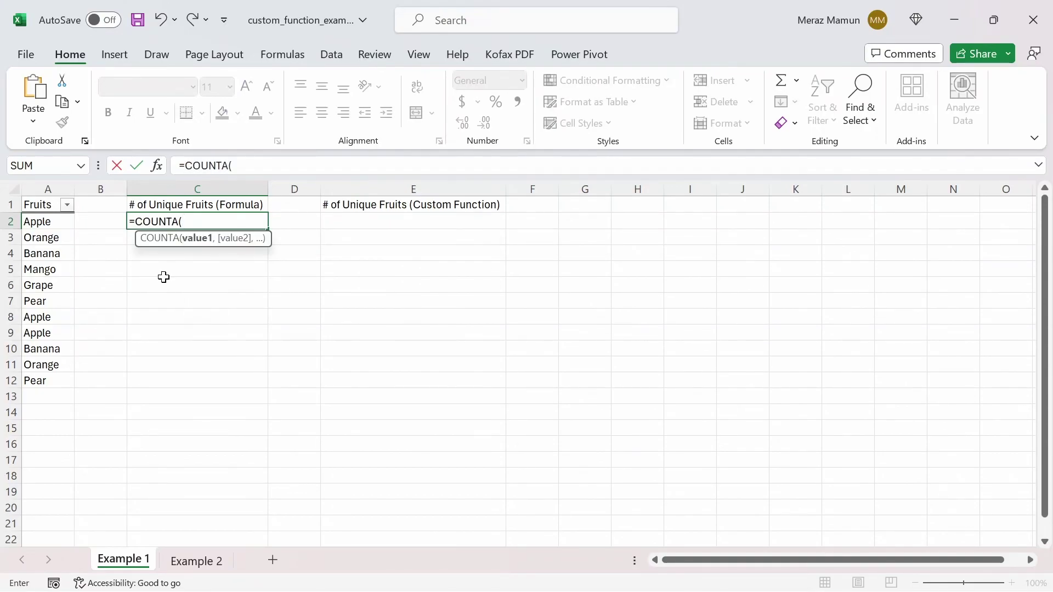
{"action": "type", "text": "un"}
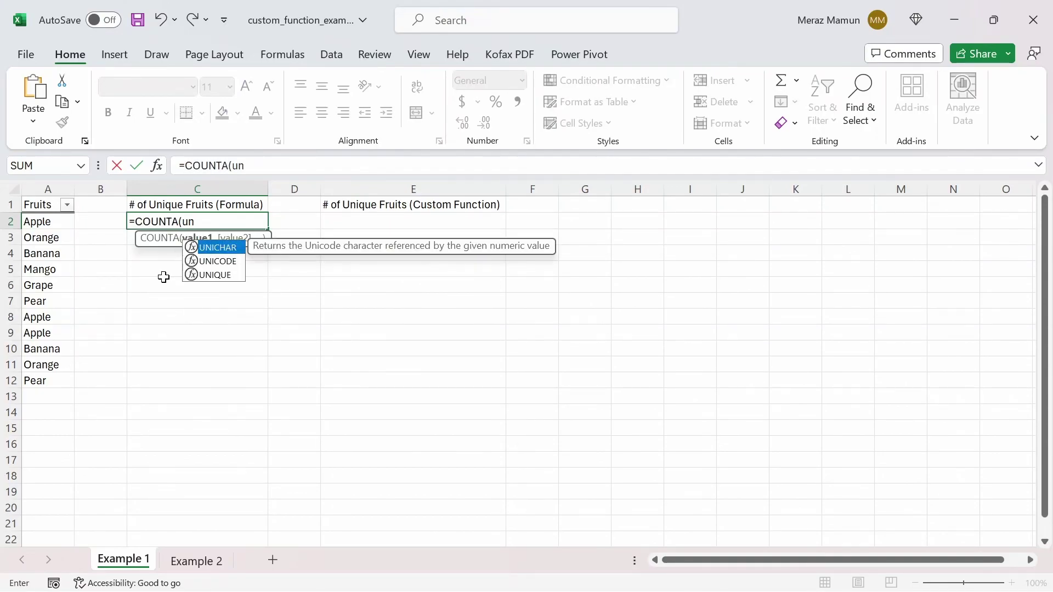
{"action": "key", "text": "Down"}
{"action": "key", "text": "Down"}
{"action": "key", "text": "Tab"}
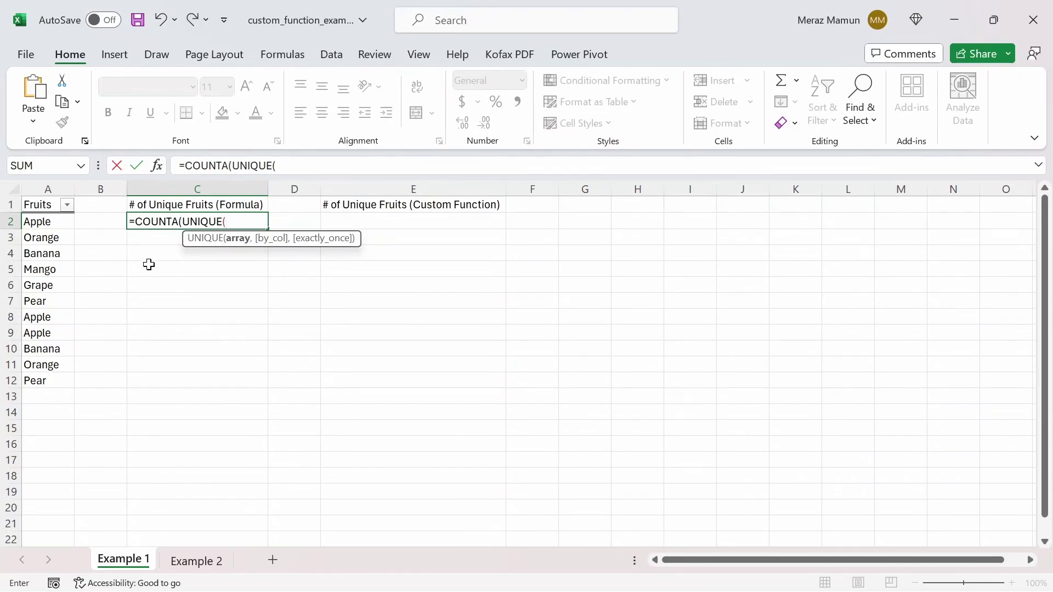
{"action": "left_click", "coordinate": [57, 221]}
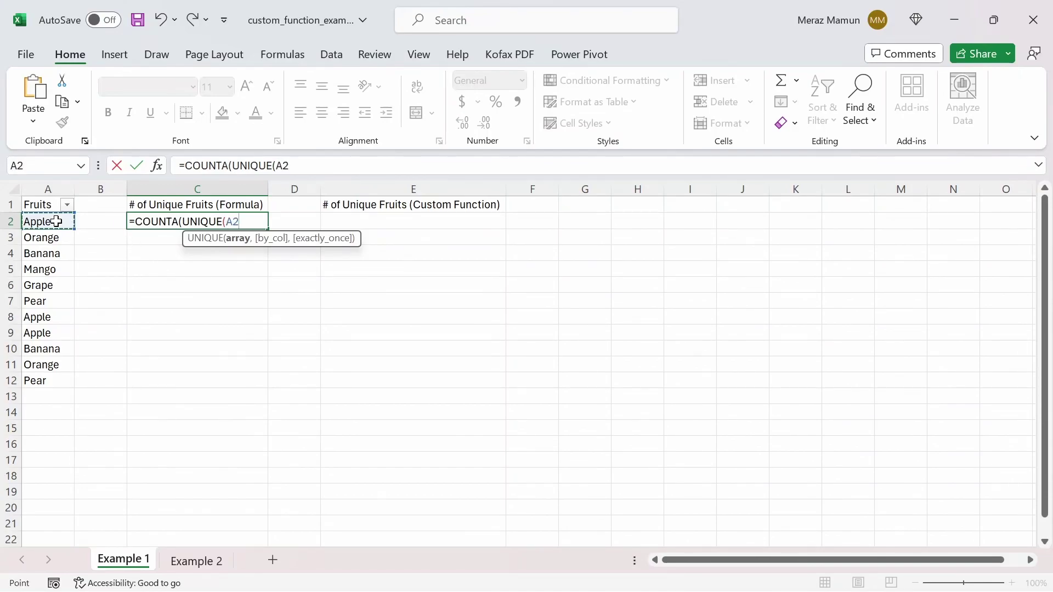
{"action": "key", "text": "ctrl+shift+Down"}
{"action": "key", "text": "Return"}
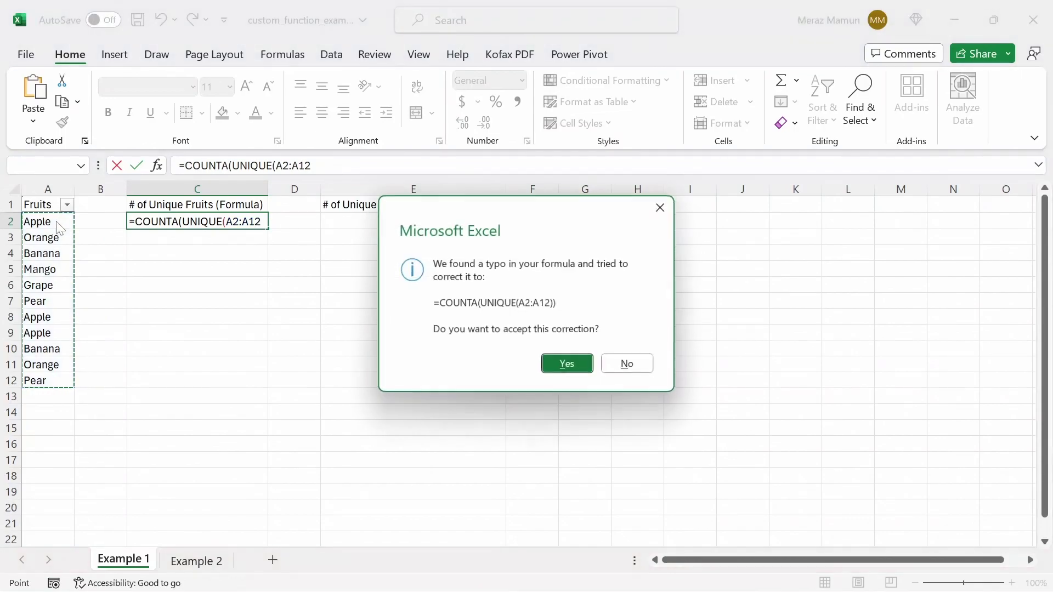
{"action": "key", "text": "Return"}
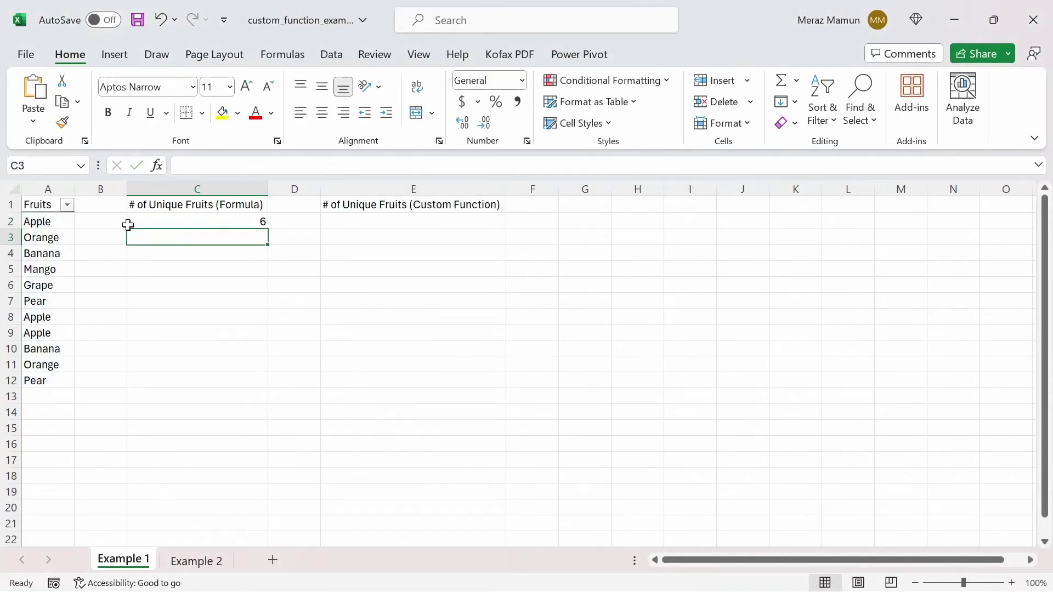
Copy the text COUNTA(UNIQUE(A2:A12)) from C2's formula without its equals sign, leaving the cell intact.
{"action": "left_click", "coordinate": [213, 222]}
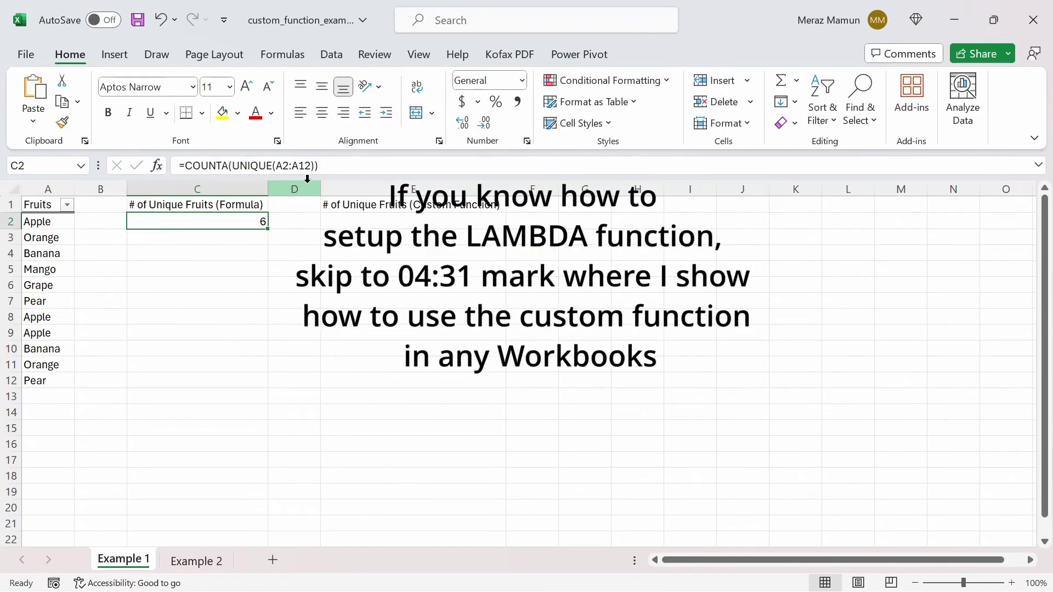
{"action": "left_click_drag", "start_coordinate": [318, 165], "coordinate": [185, 165]}
{"action": "key", "text": "ctrl+c"}
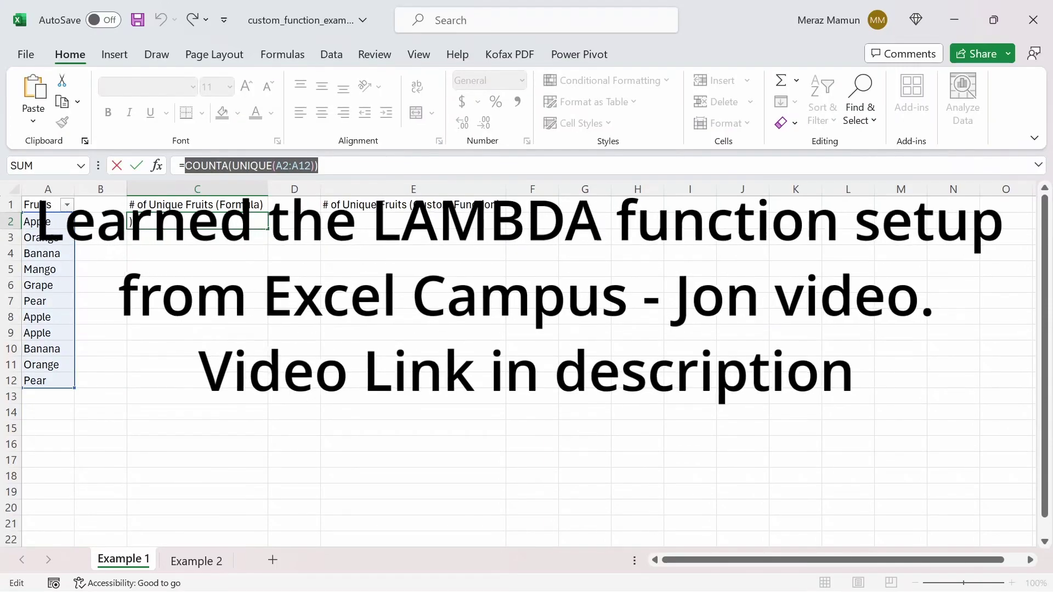
{"action": "key", "text": "Return"}
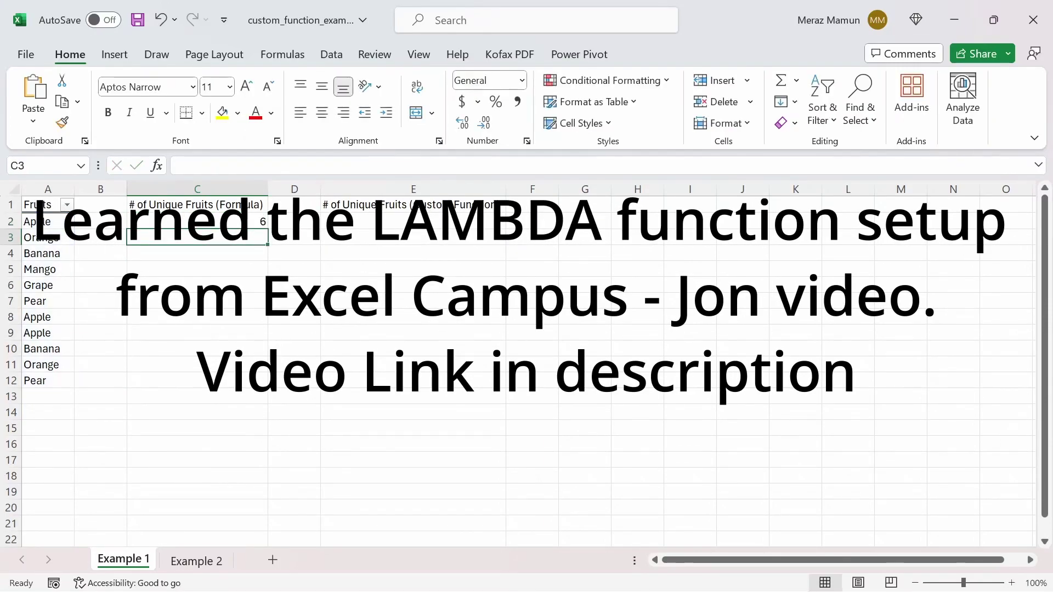
Begin a LAMBDA formula in E2 with the parameter range and the copied COUNTA(UNIQUE(A2:A12)) as its calculation.
{"action": "left_click", "coordinate": [423, 223]}
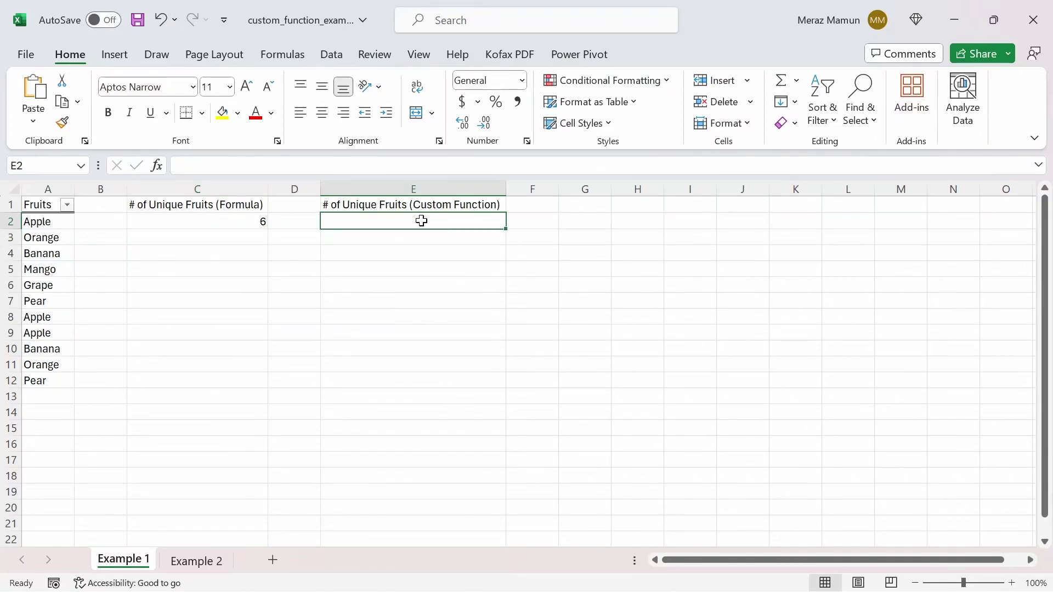
{"action": "type", "text": "="}
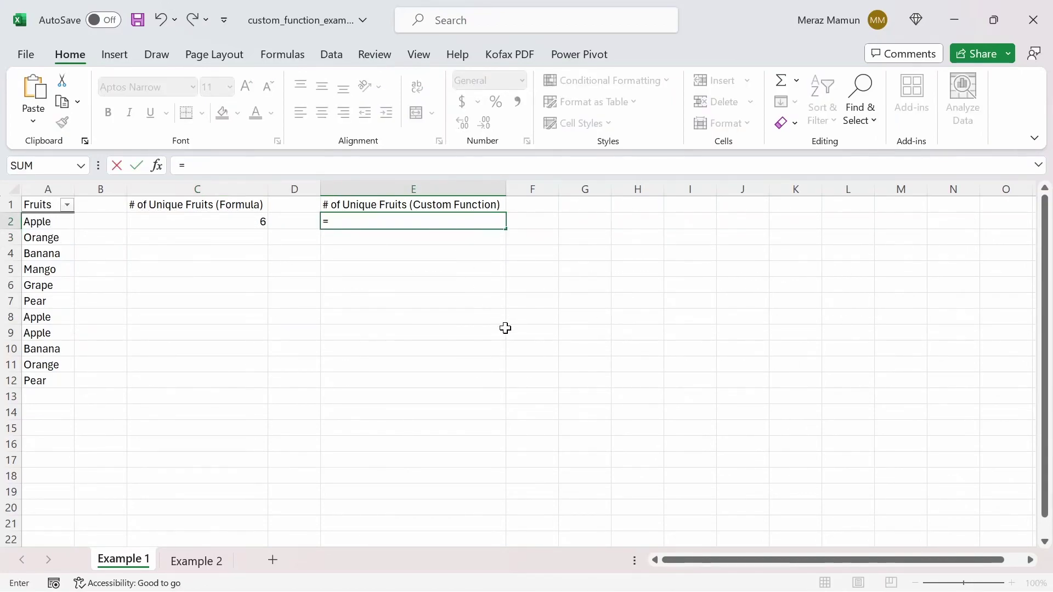
{"action": "type", "text": "lam"}
{"action": "key", "text": "Tab"}
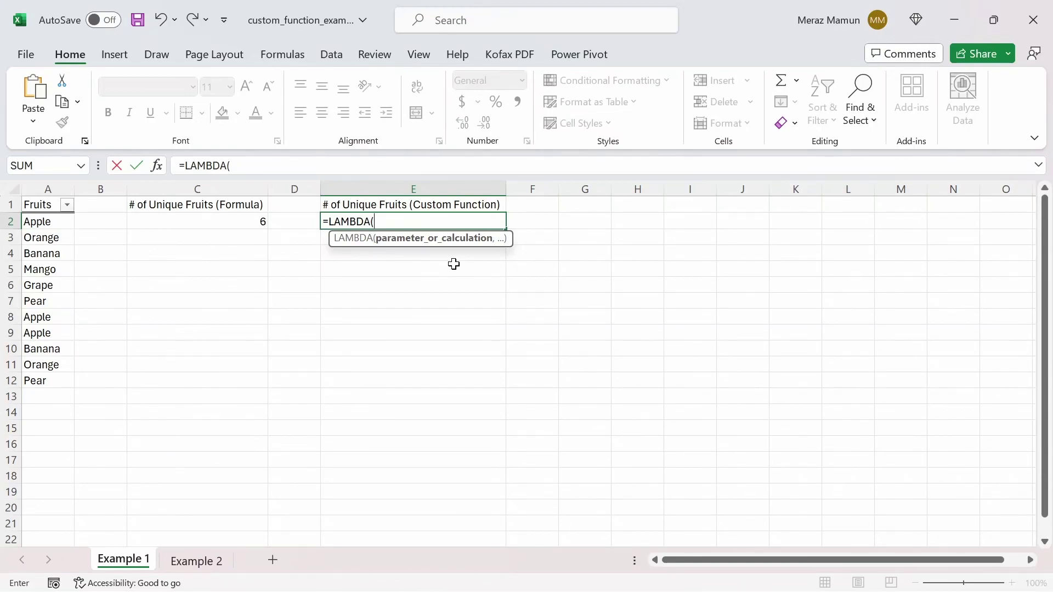
{"action": "type", "text": "range,"}
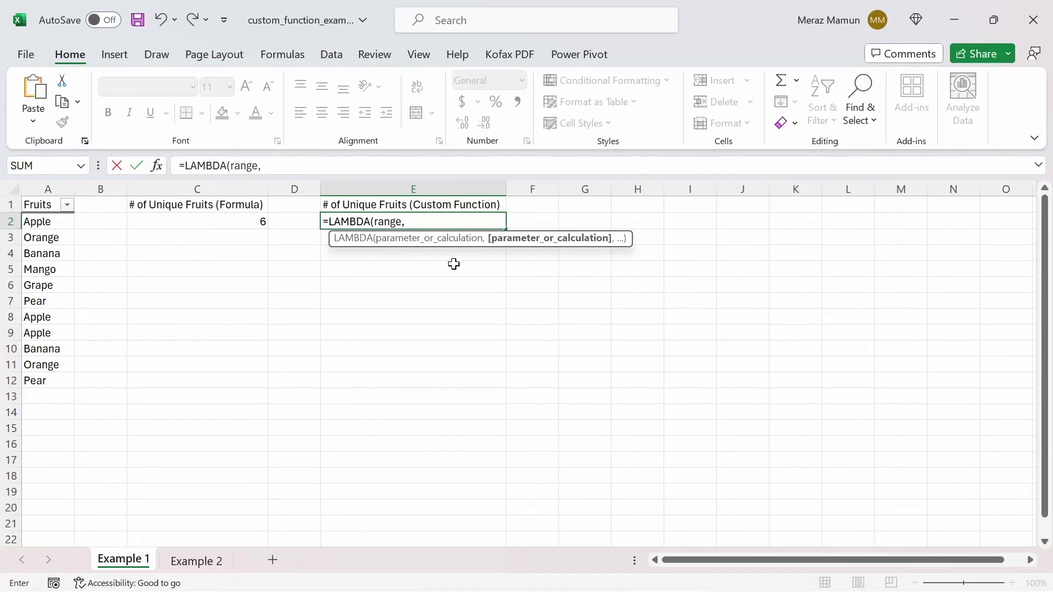
{"action": "key", "text": "ctrl+v"}
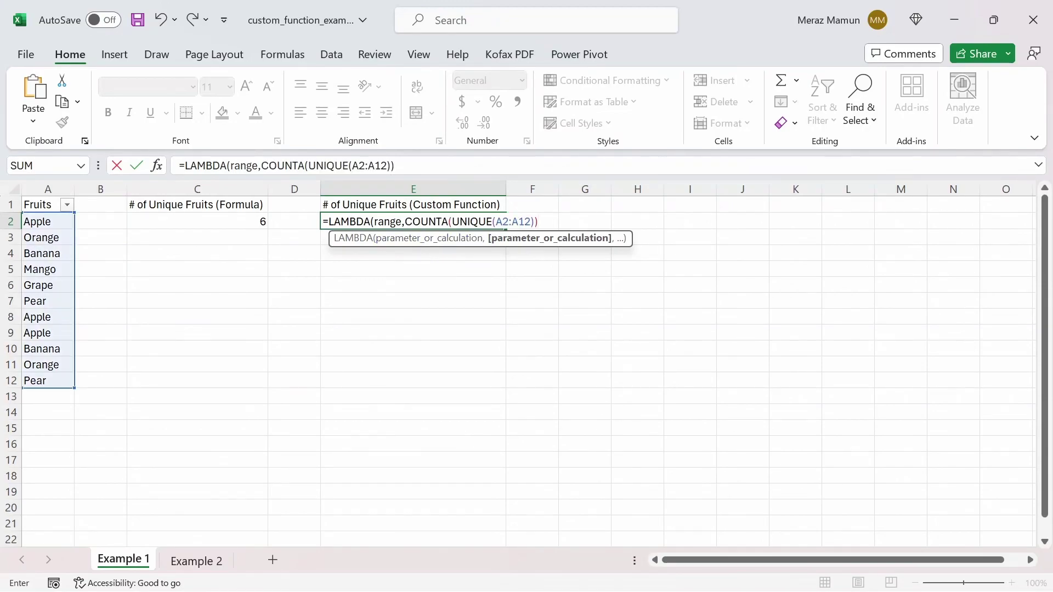
Replace A2:A12 with the range parameter and commit E2 as =LAMBDA(range,COUNTA(UNIQUE(range))), accepting the parenthesis correction.
{"action": "left_click", "coordinate": [506, 222]}
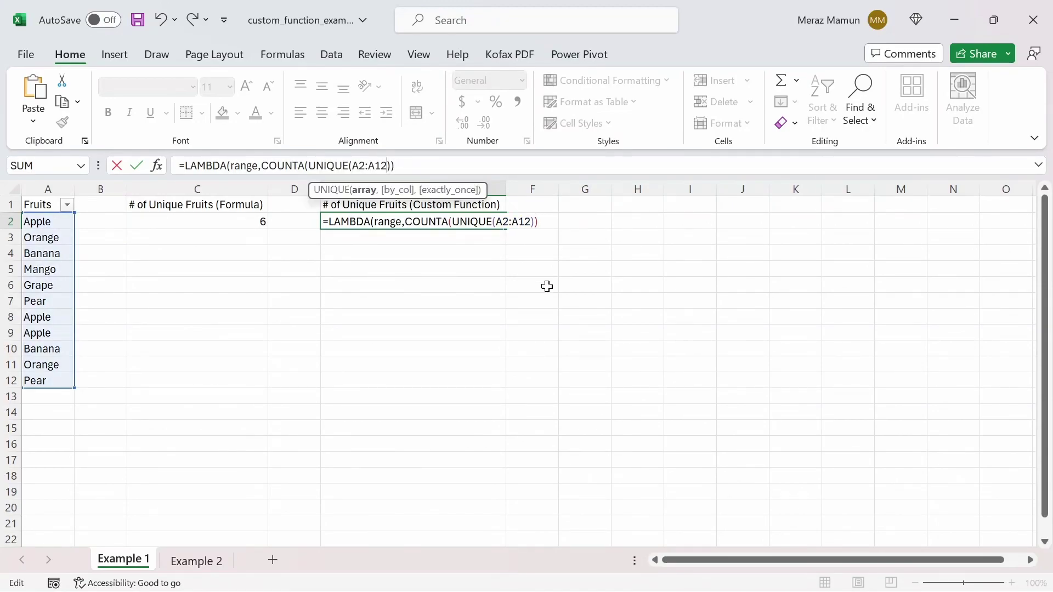
{"action": "key", "text": "BackSpace"}
{"action": "key", "text": "BackSpace"}
{"action": "key", "text": "BackSpace"}
{"action": "key", "text": "BackSpace"}
{"action": "key", "text": "BackSpace"}
{"action": "key", "text": "BackSpace"}
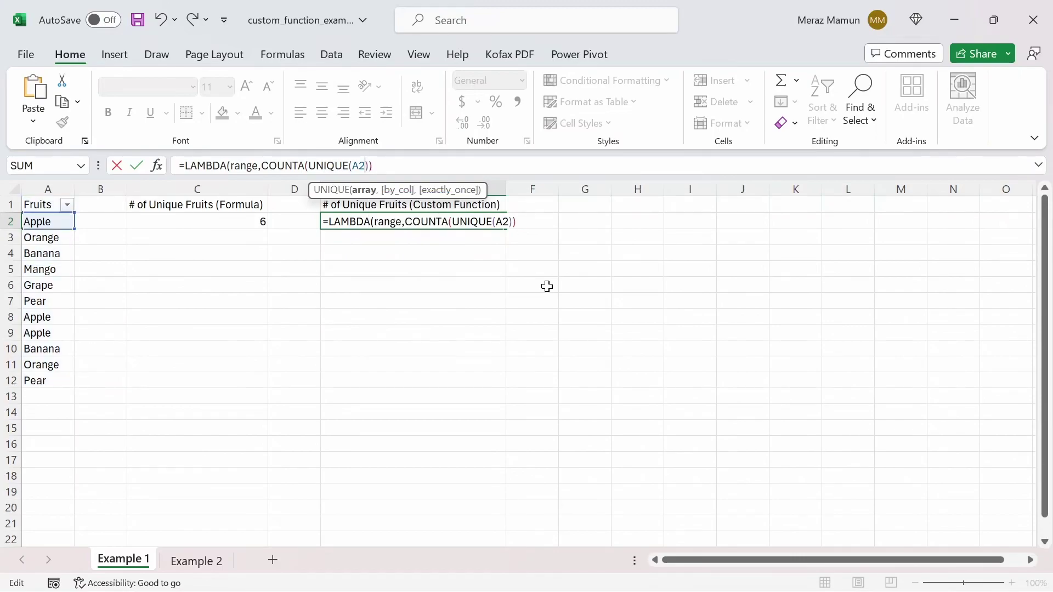
{"action": "type", "text": "range"}
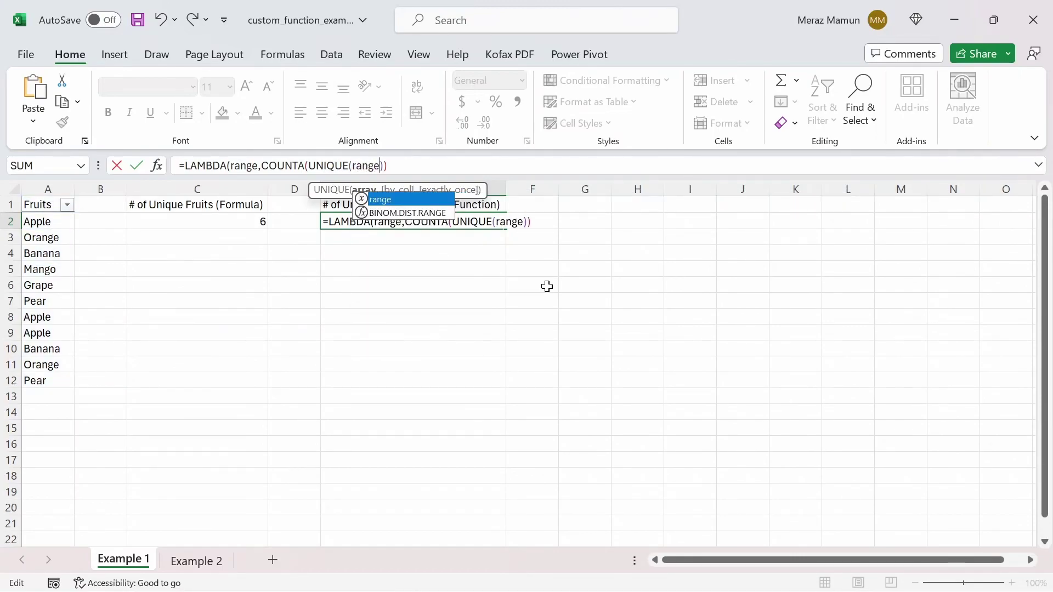
{"action": "key", "text": "Escape"}
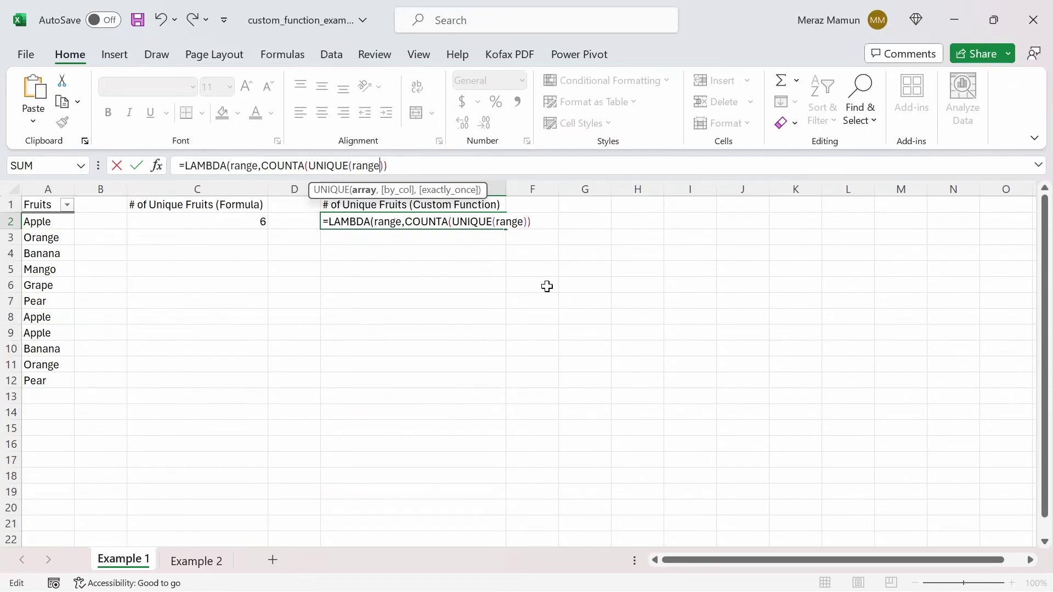
{"action": "key", "text": "Return"}
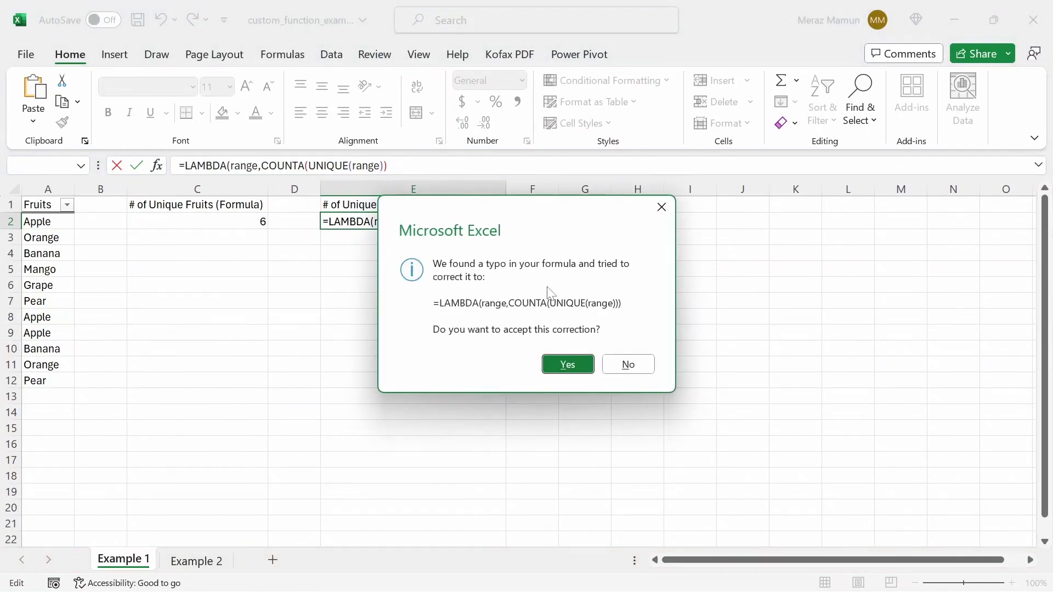
{"action": "key", "text": "Return"}
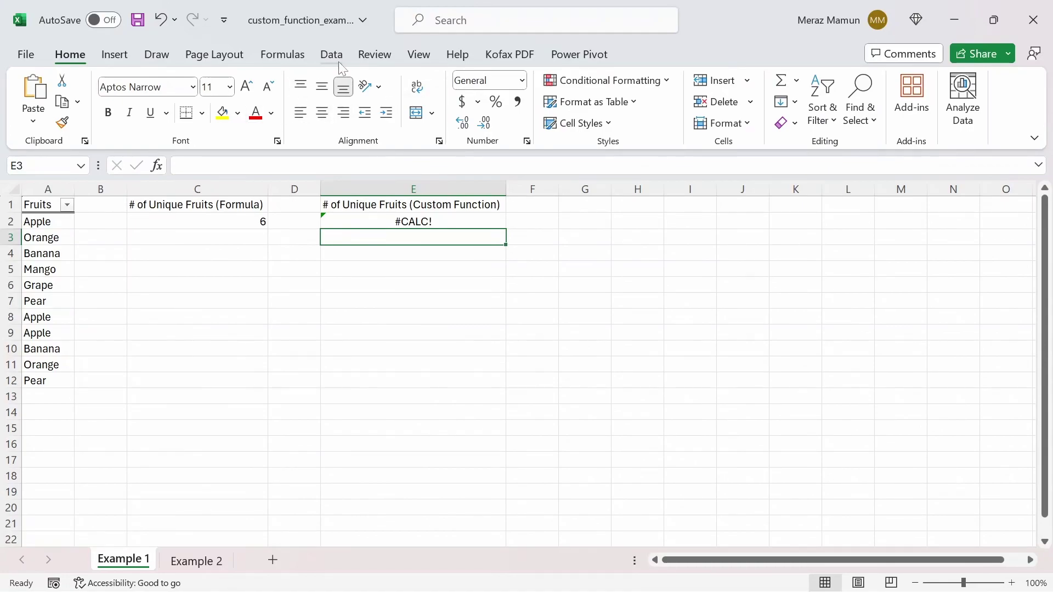
Copy the complete LAMBDA formula text from E2, including the equals sign, and keep E2 selected.
{"action": "left_click", "coordinate": [282, 55]}
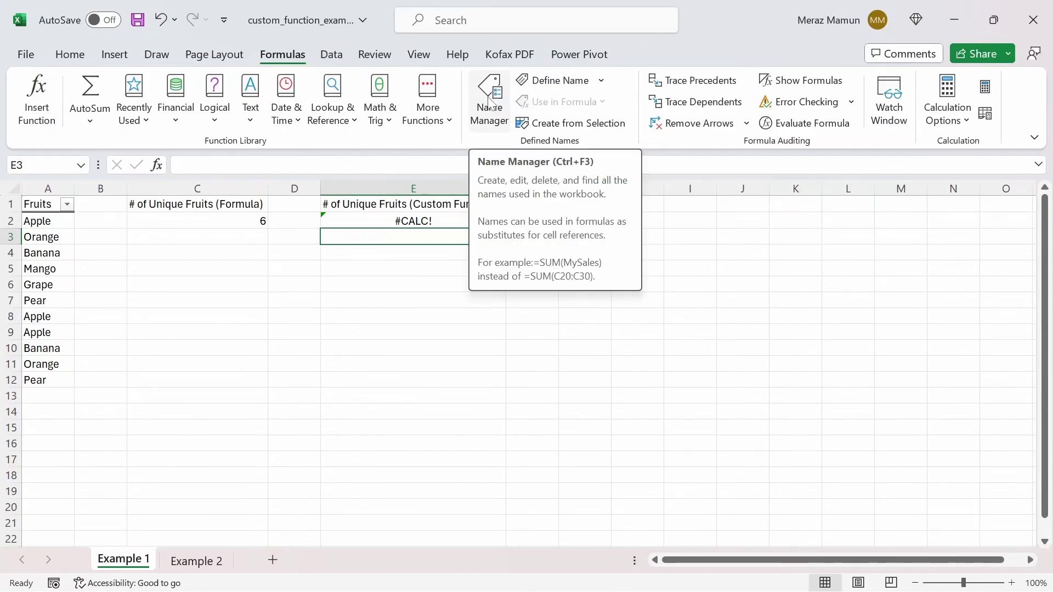
{"action": "left_click", "coordinate": [413, 220]}
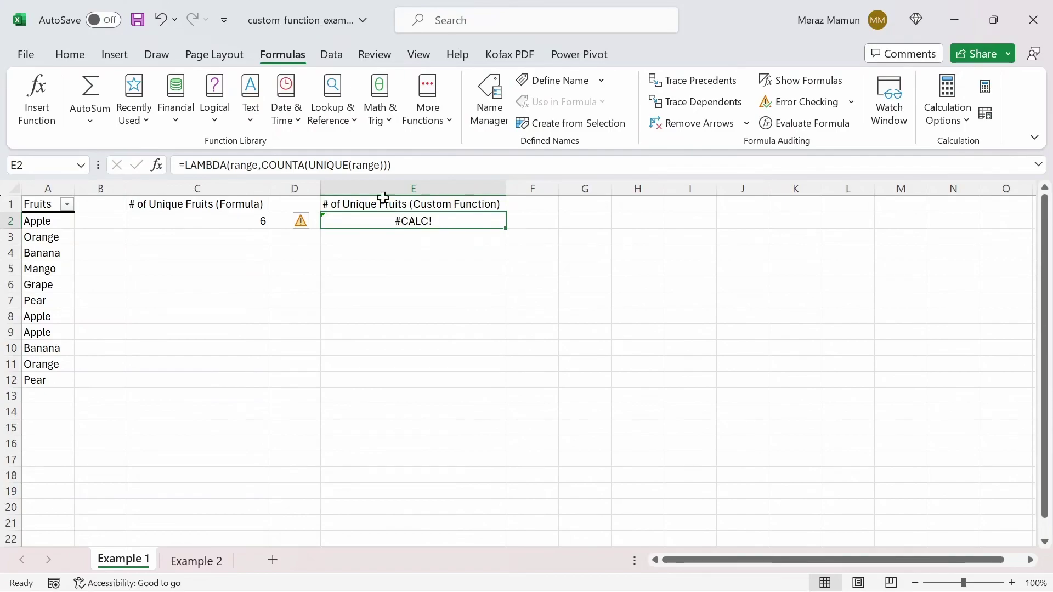
{"action": "left_click_drag", "start_coordinate": [392, 164], "coordinate": [179, 165]}
{"action": "key", "text": "ctrl+c"}
{"action": "key", "text": "Return"}
{"action": "left_click", "coordinate": [413, 220]}
Start a new workbook-scoped defined name _unique_count with the comment "This custom function will count the number of unique values in a range.".
{"action": "left_click", "coordinate": [487, 104]}
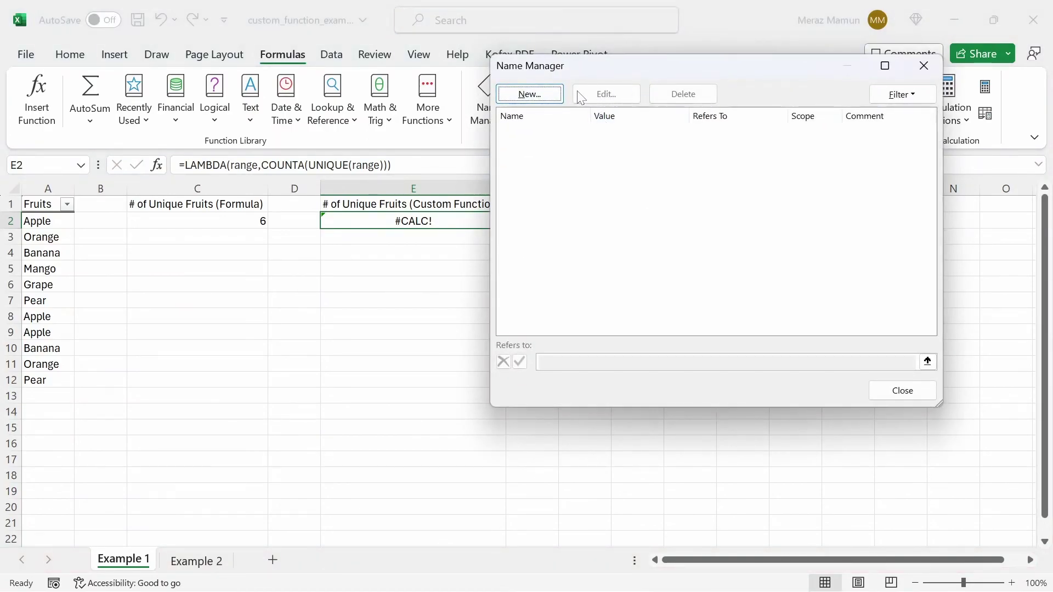
{"action": "left_click", "coordinate": [530, 94]}
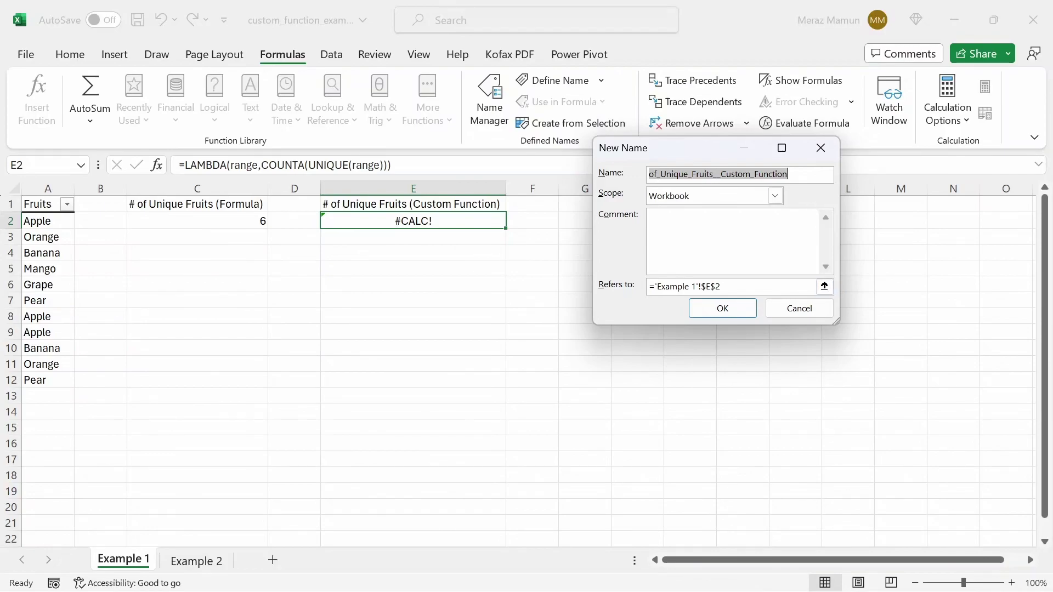
{"action": "key", "text": "BackSpace"}
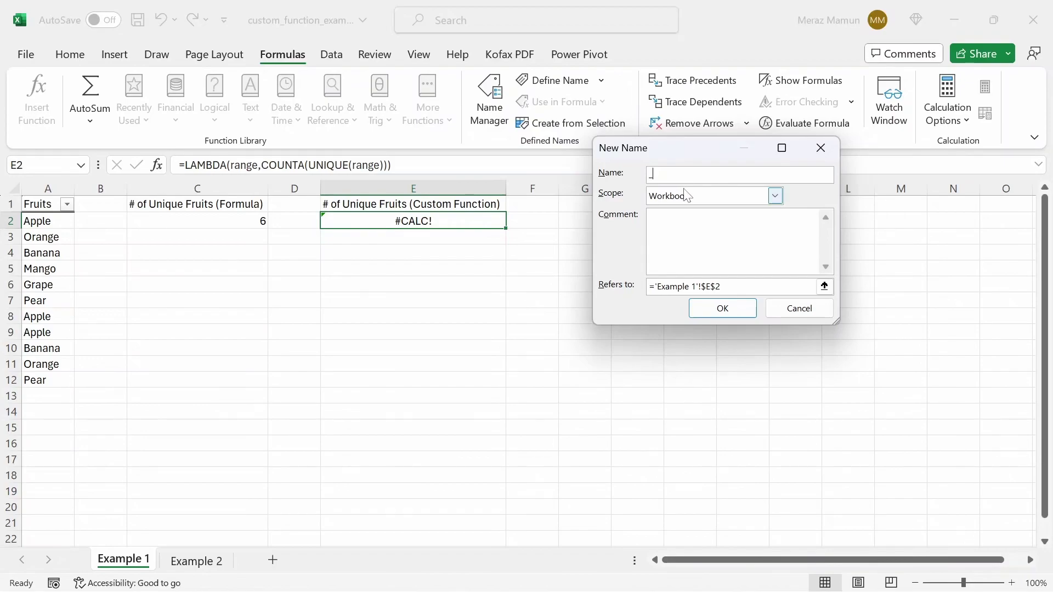
{"action": "type", "text": "unique_count"}
{"action": "left_click", "coordinate": [719, 230]}
{"action": "type", "text": "This custom "}
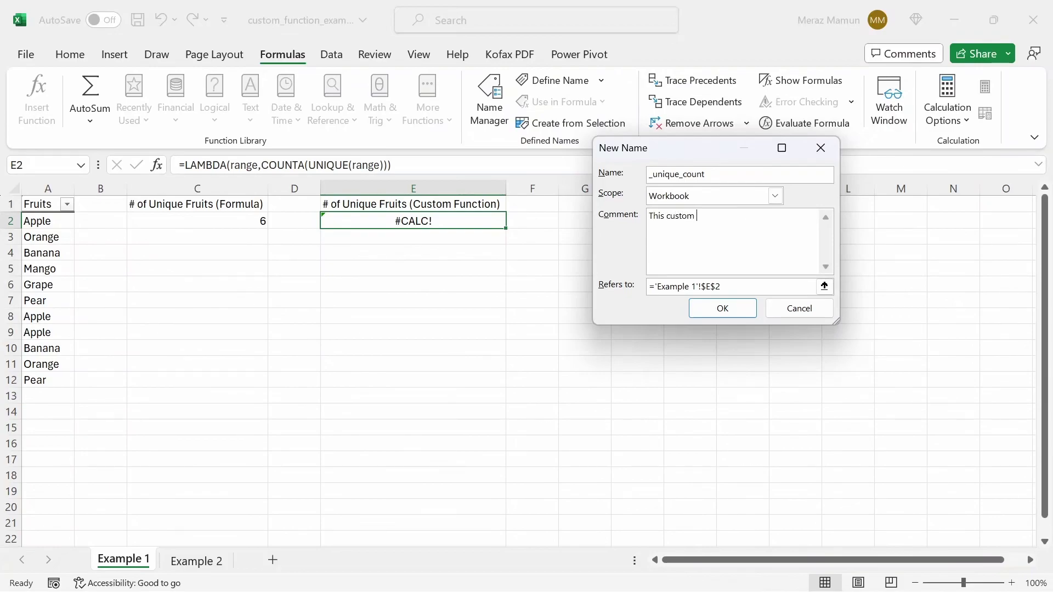
{"action": "type", "text": "function will count the number of unique val"}
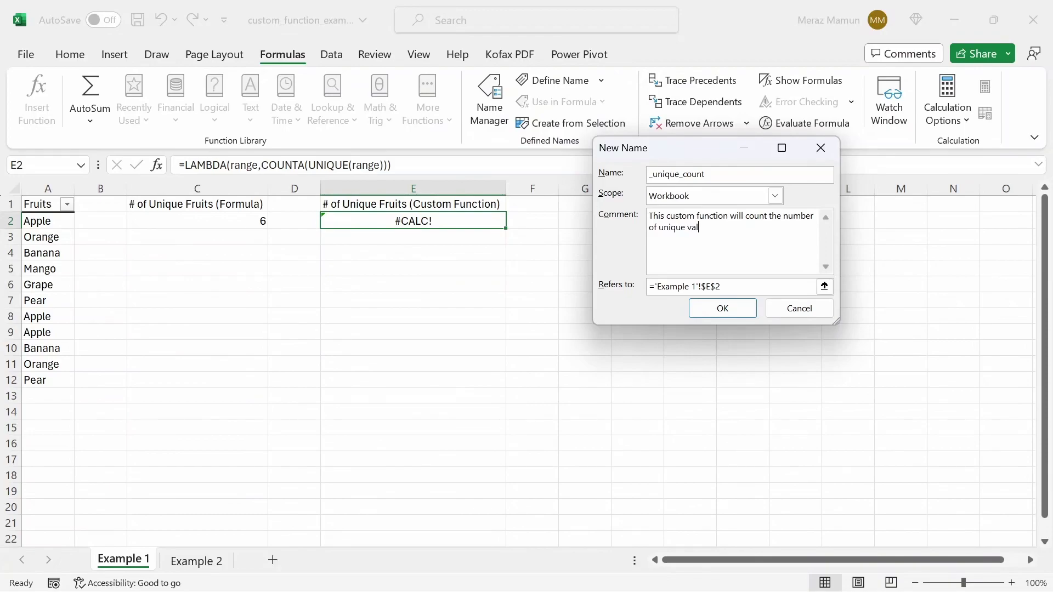
{"action": "type", "text": "ues in a range."}
Make the new name refer to the copied =LAMBDA(range,COUNTA(UNIQUE(range))) formula and save it.
{"action": "left_click_drag", "start_coordinate": [698, 286], "coordinate": [655, 286]}
{"action": "key", "text": "BackSpace"}
{"action": "key", "text": "ctrl+v"}
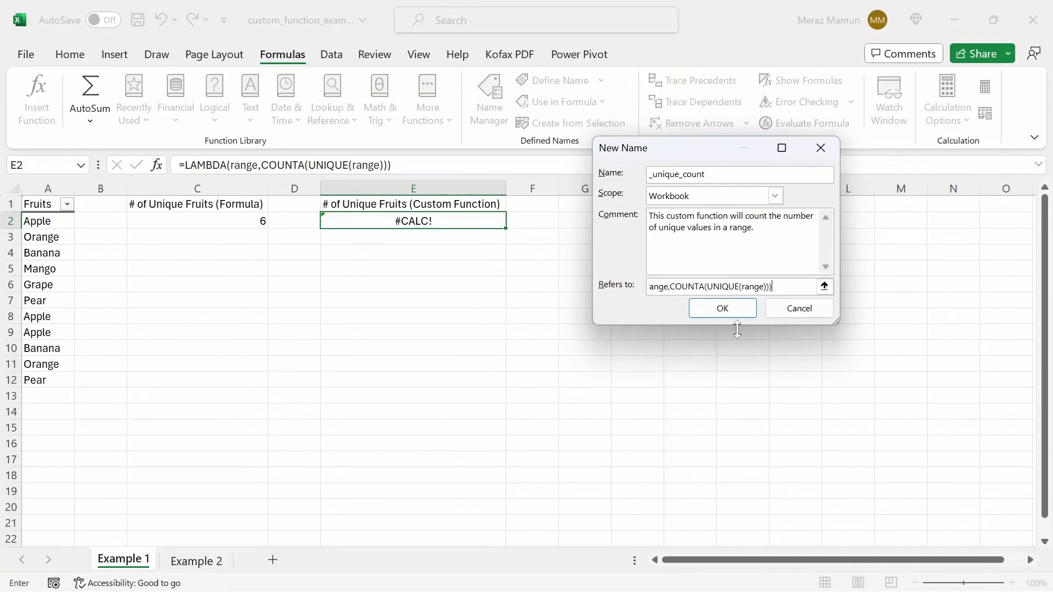
{"action": "left_click", "coordinate": [729, 307]}
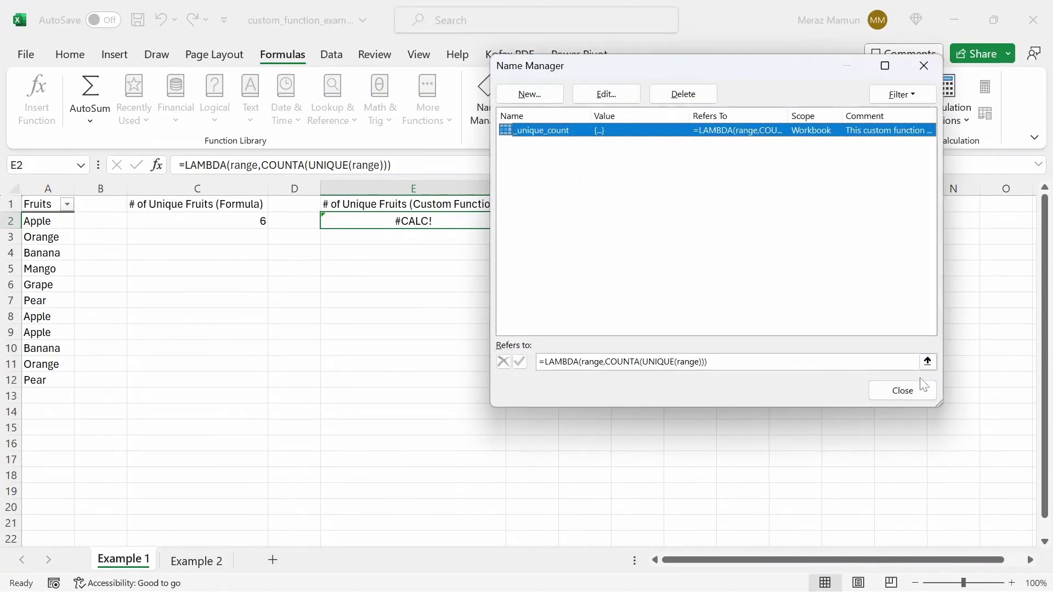
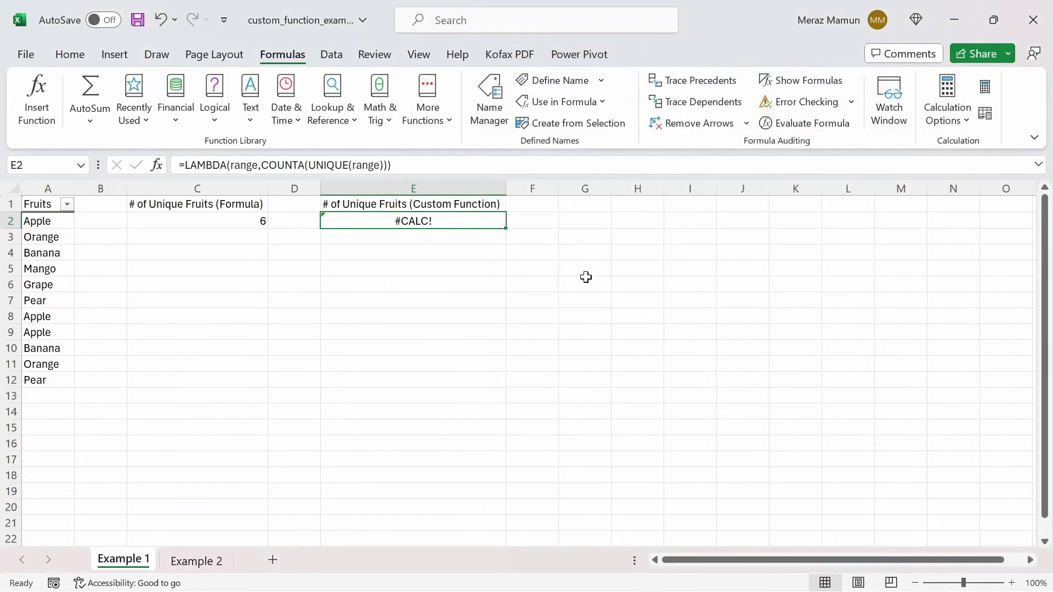
Clear the LAMBDA formula from E2 and return to that cell.
{"action": "key", "text": "BackSpace"}
{"action": "key", "text": "Return"}
{"action": "key", "text": "Up"}
Count the unique fruits in E2 with =_unique_count(A2:A12) and reselect E2.
{"action": "type", "text": "="}
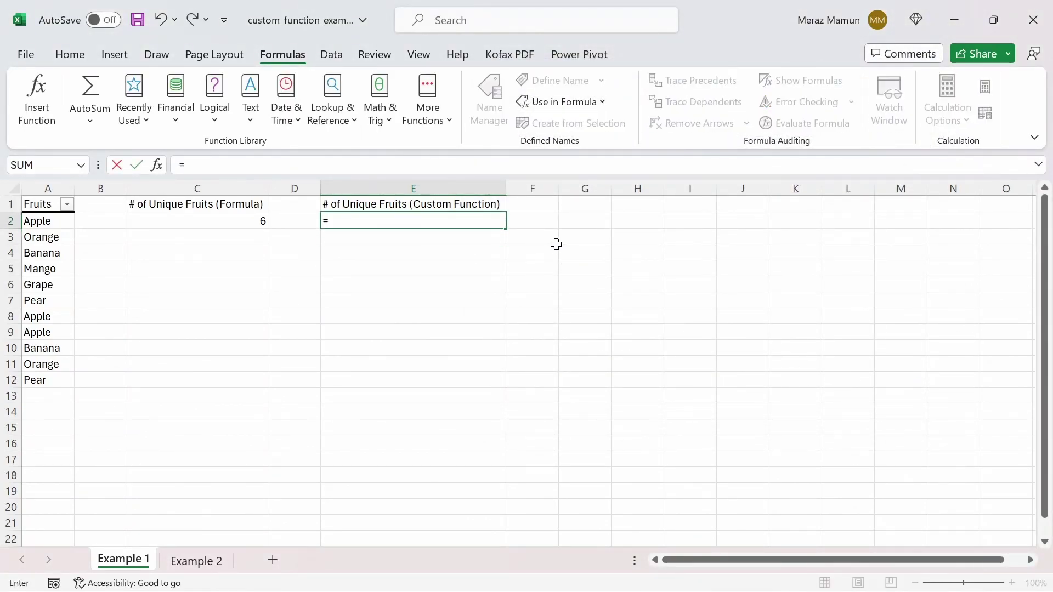
{"action": "type", "text": "_"}
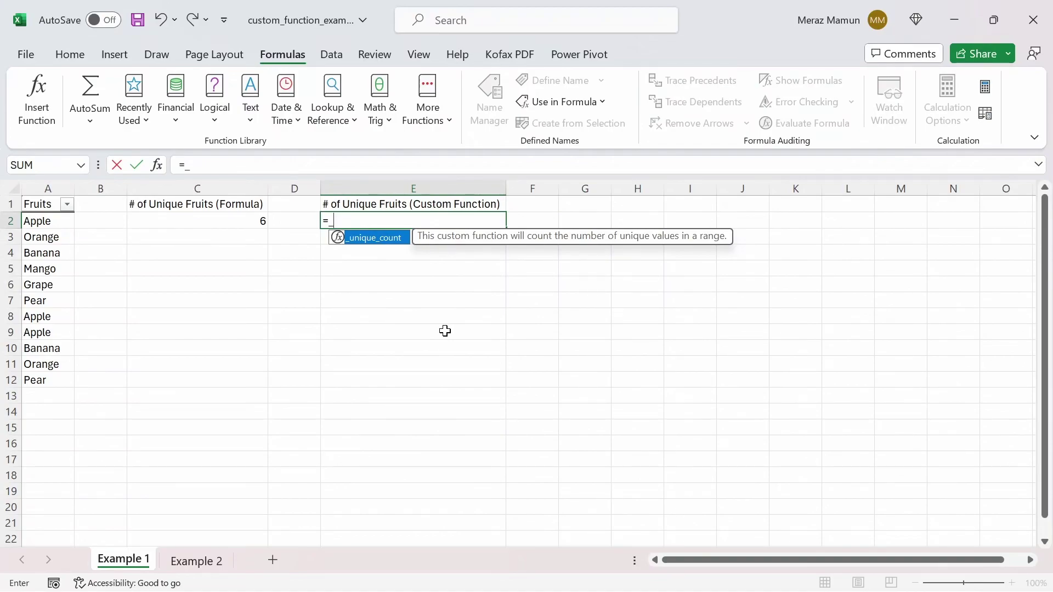
{"action": "key", "text": "Tab"}
{"action": "key", "text": "Left"}
{"action": "key", "text": "Left"}
{"action": "key", "text": "Left"}
{"action": "key", "text": "Left"}
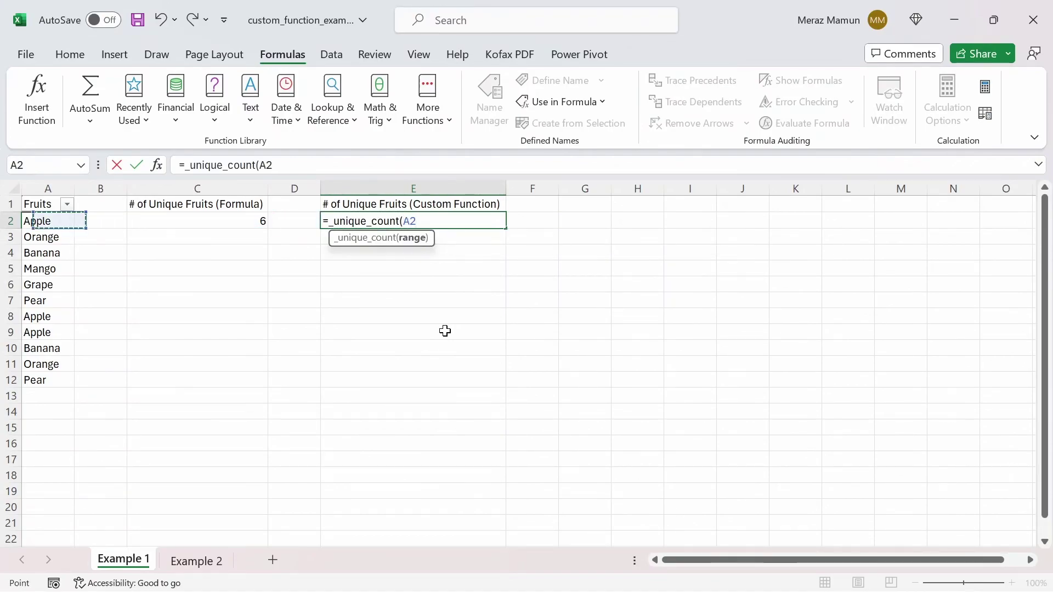
{"action": "key", "text": "ctrl+shift+Down"}
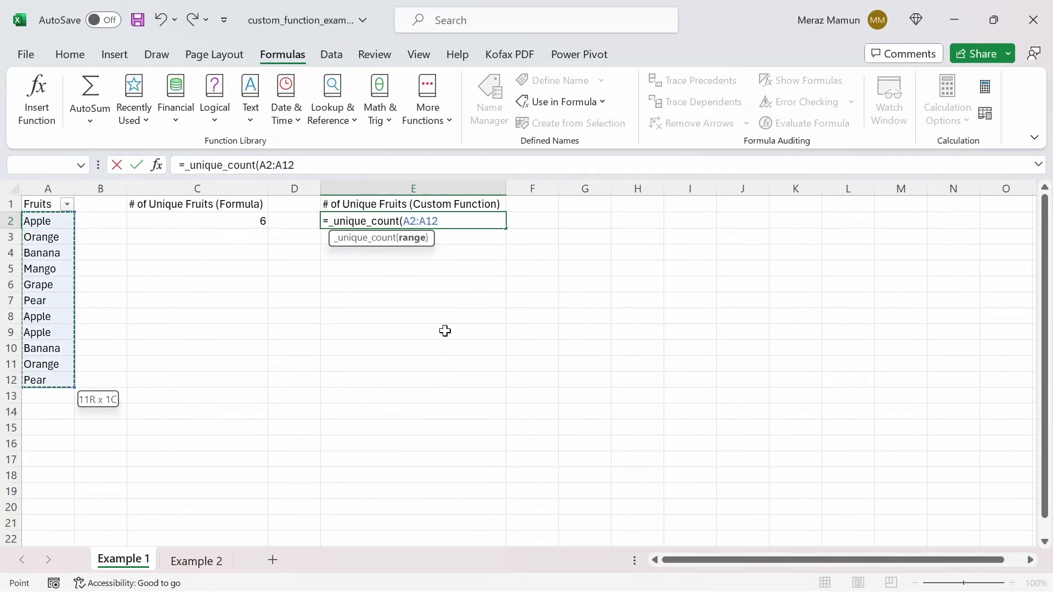
{"action": "key", "text": "Return"}
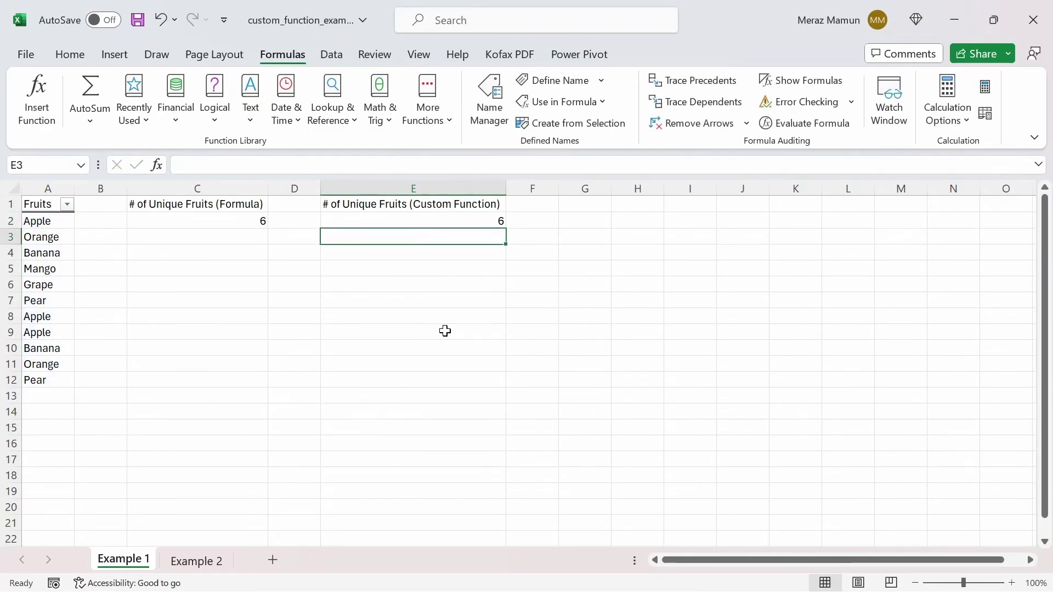
{"action": "key", "text": "Up"}
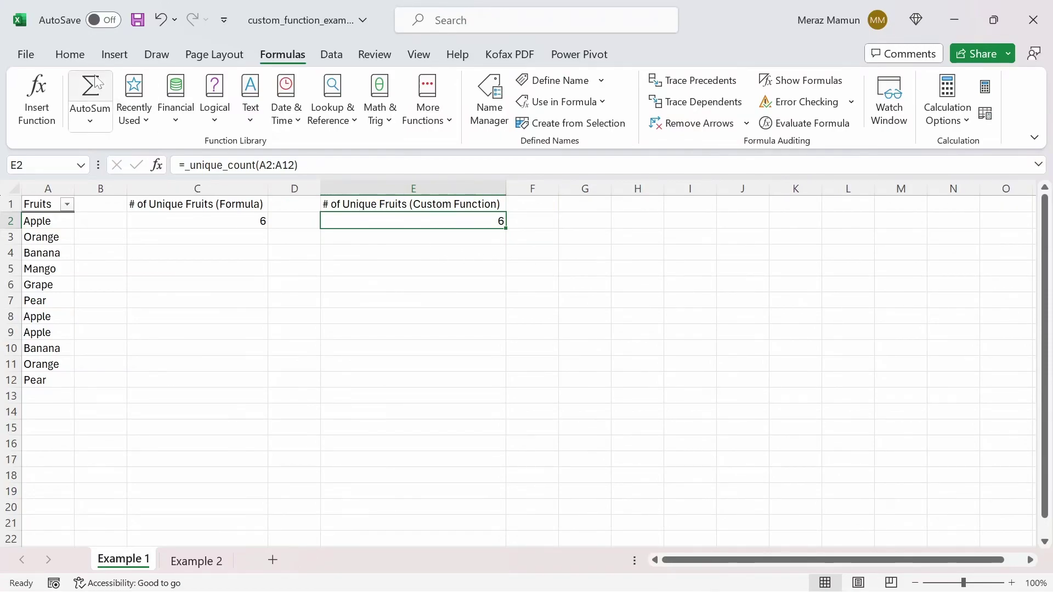
Create a blank workbook, test in A1 whether the custom function is suggested for =_, and leave A1 empty.
{"action": "left_click", "coordinate": [25, 54]}
{"action": "left_click", "coordinate": [239, 154]}
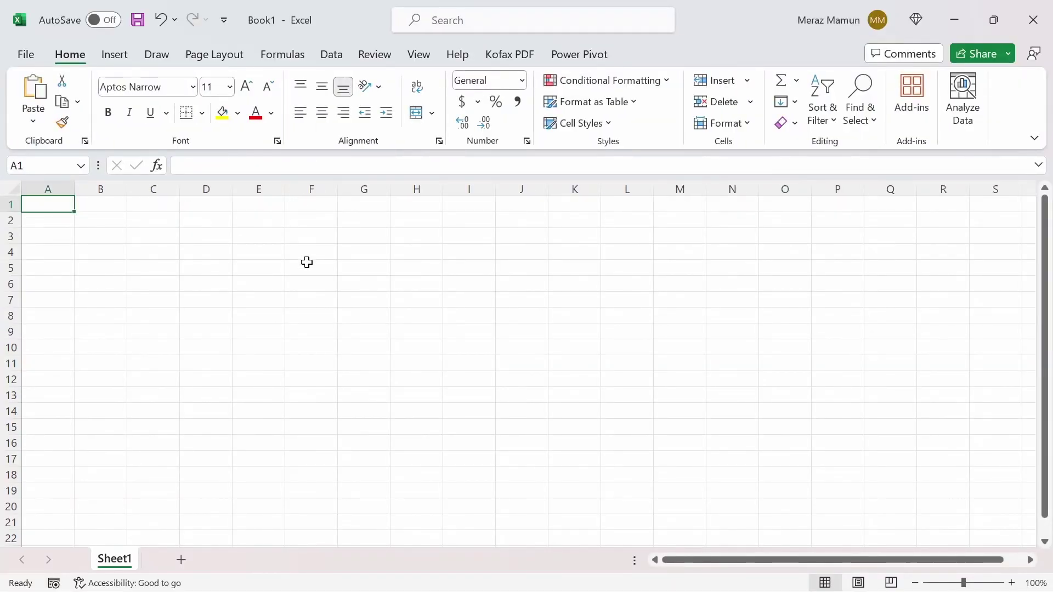
{"action": "type", "text": "=_"}
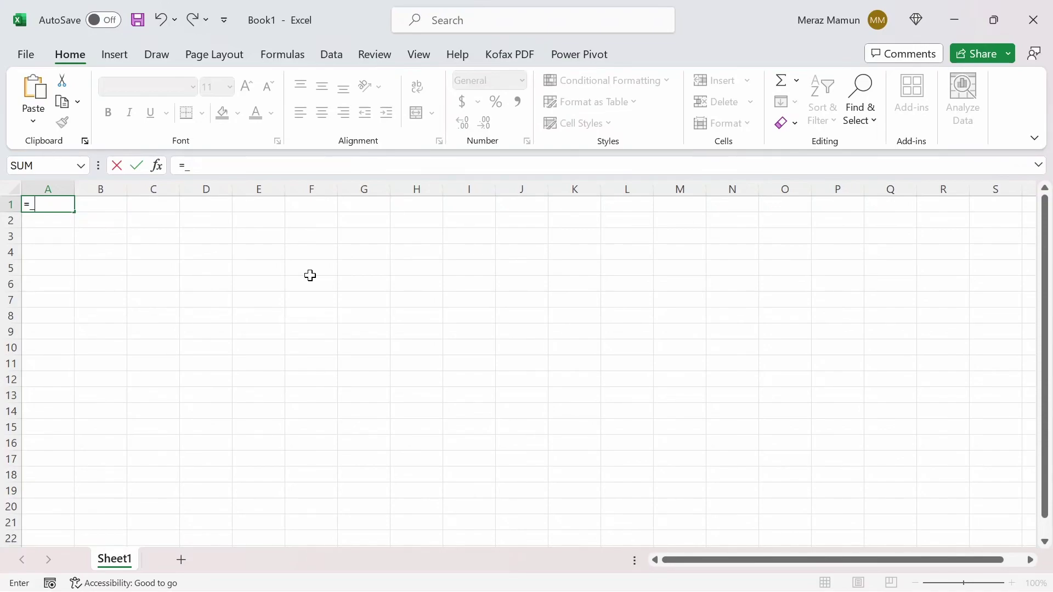
{"action": "key", "text": "Escape"}
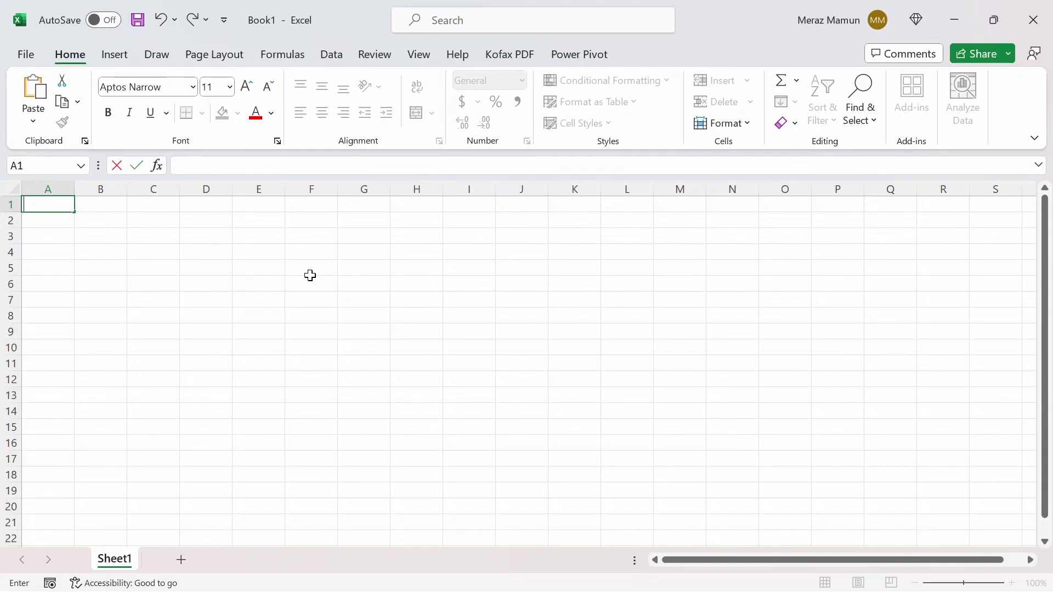
{"action": "key", "text": "Return"}
{"action": "key", "text": "Up"}
Copy E2 from custom_function_examples into A1 of the new workbook and test the =_ function suggestion in A2.
{"action": "mouse_move", "coordinate": [466, 586]}
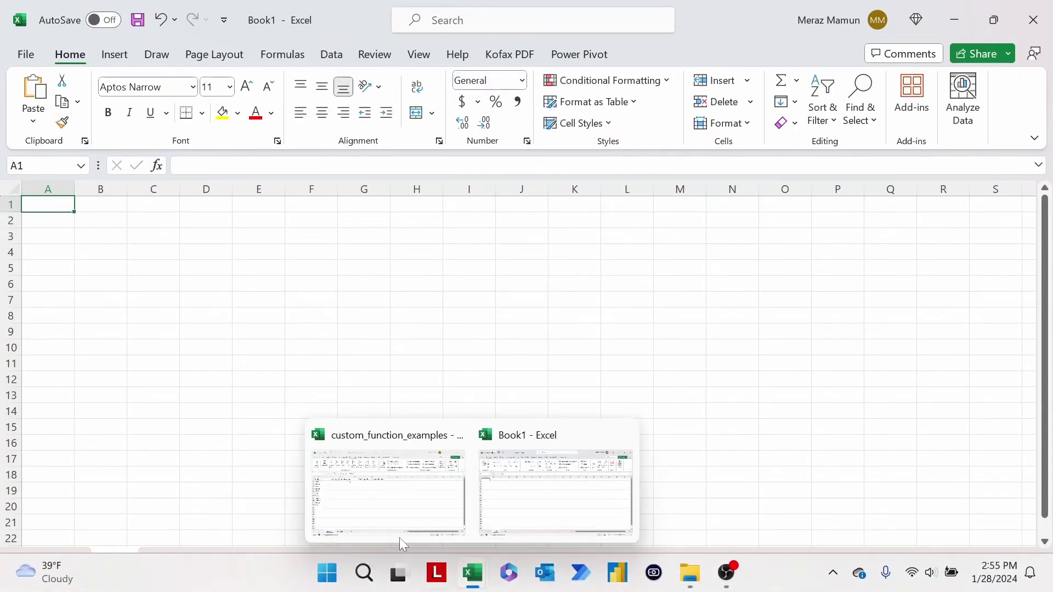
{"action": "left_click", "coordinate": [390, 524]}
{"action": "key", "text": "ctrl+c"}
{"action": "mouse_move", "coordinate": [481, 565]}
{"action": "left_click", "coordinate": [548, 524]}
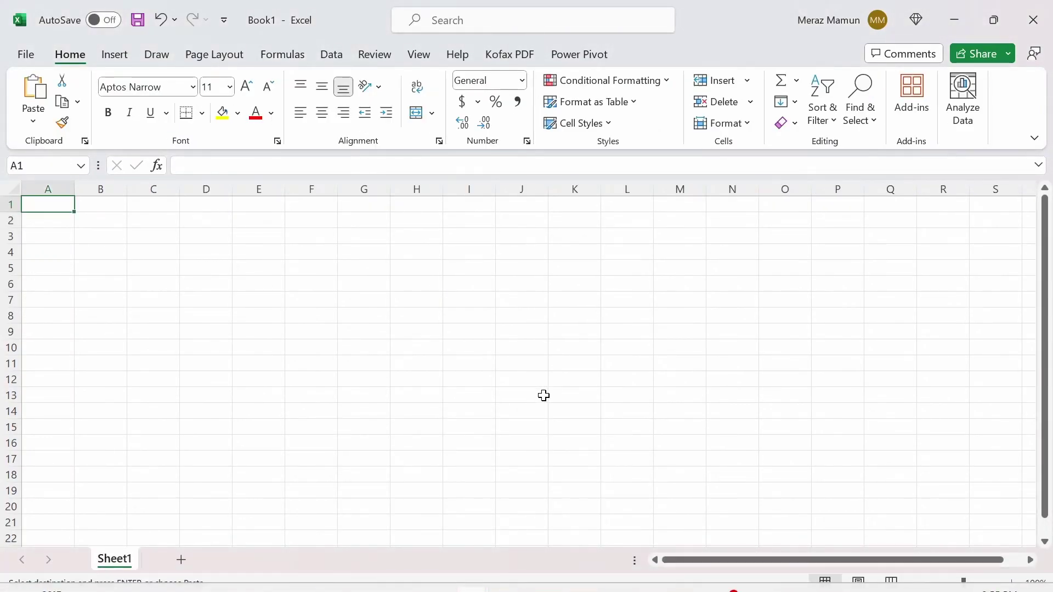
{"action": "key", "text": "ctrl+v"}
{"action": "key", "text": "Down"}
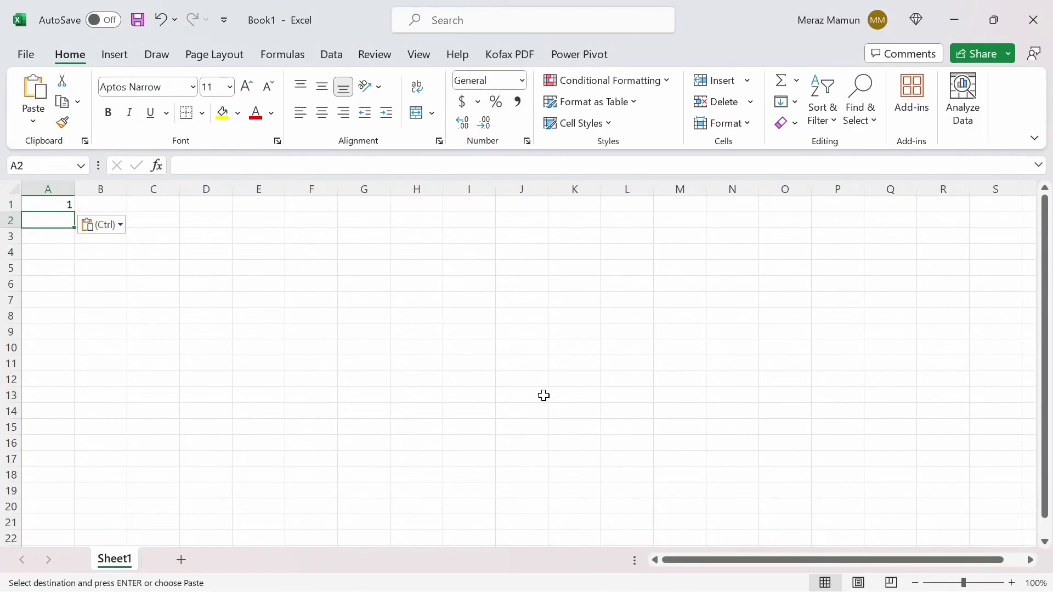
{"action": "type", "text": "=_"}
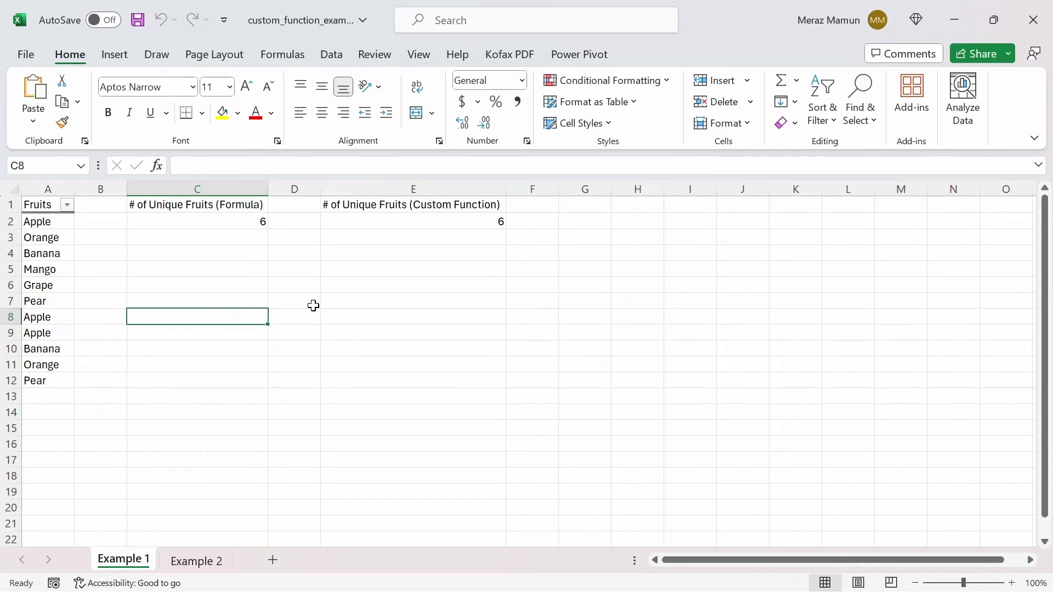
Open Module1 of PERSONAL.XLSB in the Visual Basic editor and rename it custom_functions_lambda.
{"action": "left_click", "coordinate": [377, 286]}
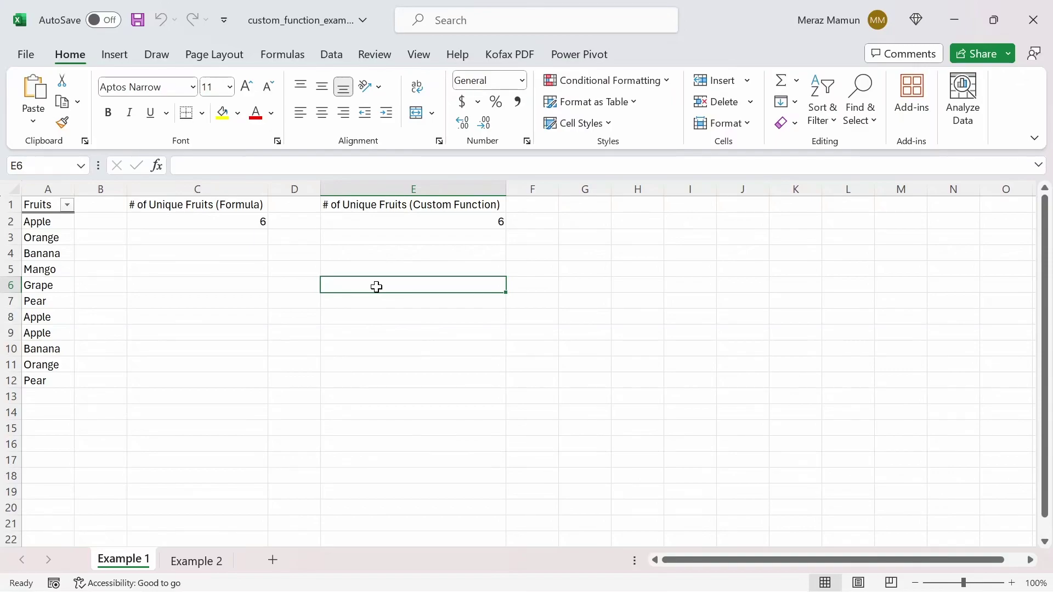
{"action": "key", "text": "alt+F11"}
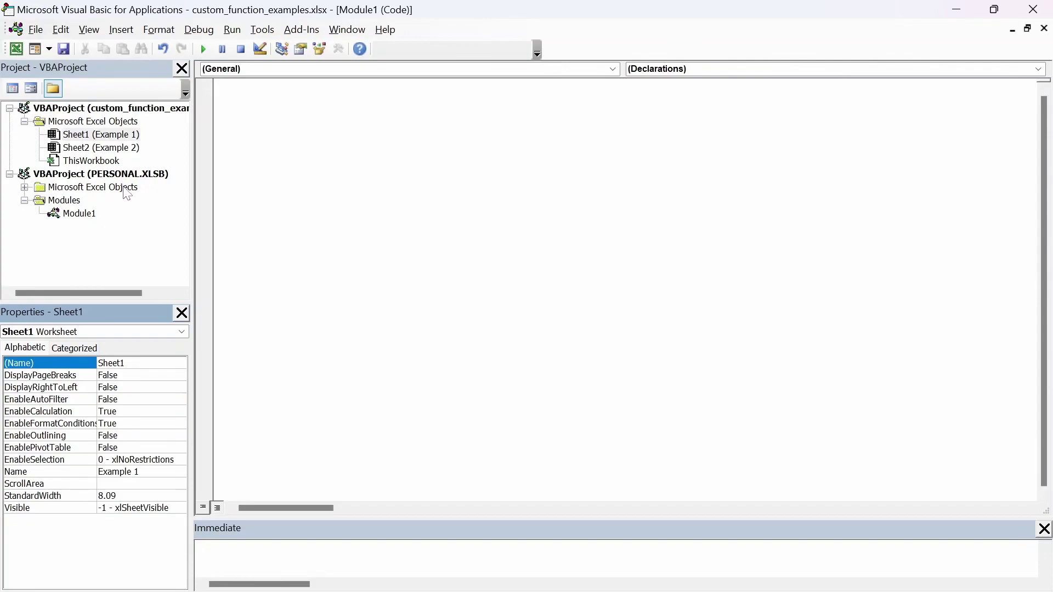
{"action": "double_click", "coordinate": [77, 214]}
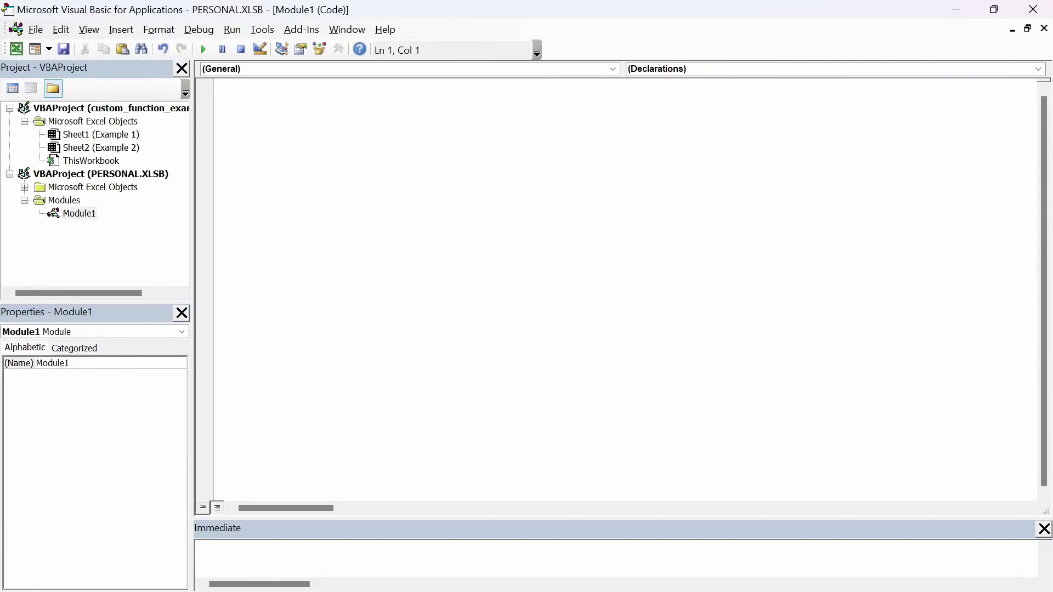
{"action": "left_click", "coordinate": [52, 363]}
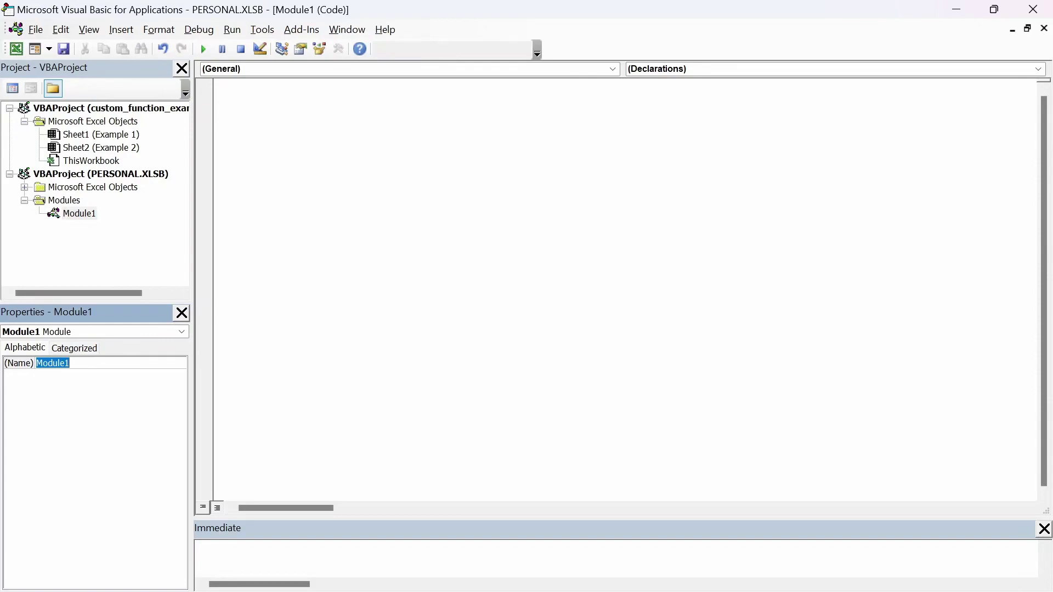
{"action": "type", "text": "custom_functions_lambda"}
{"action": "key", "text": "Return"}
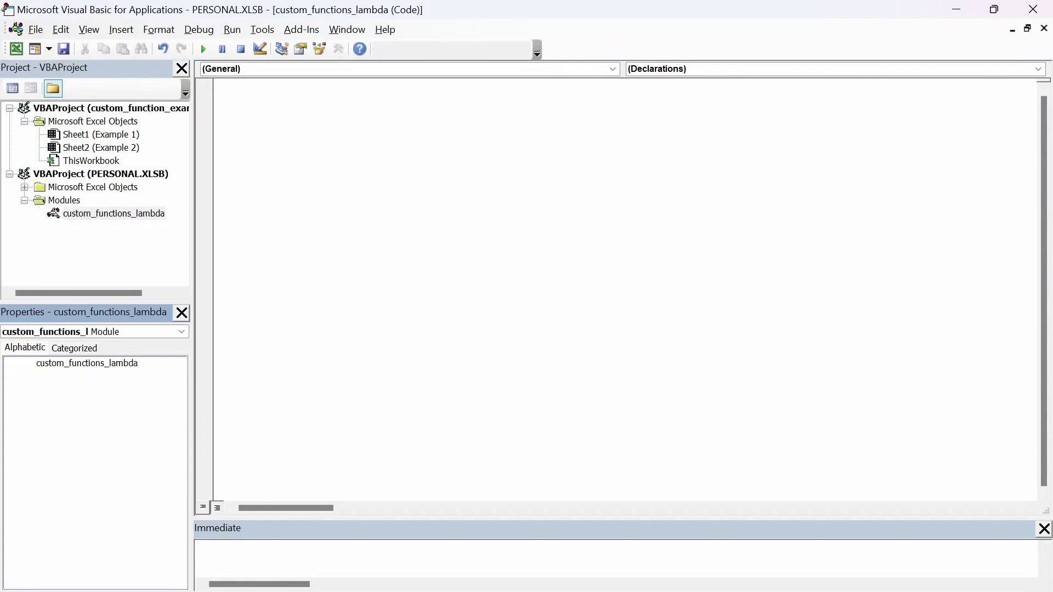
Put an Option Explicit statement on the first line of the module.
{"action": "left_click", "coordinate": [220, 98]}
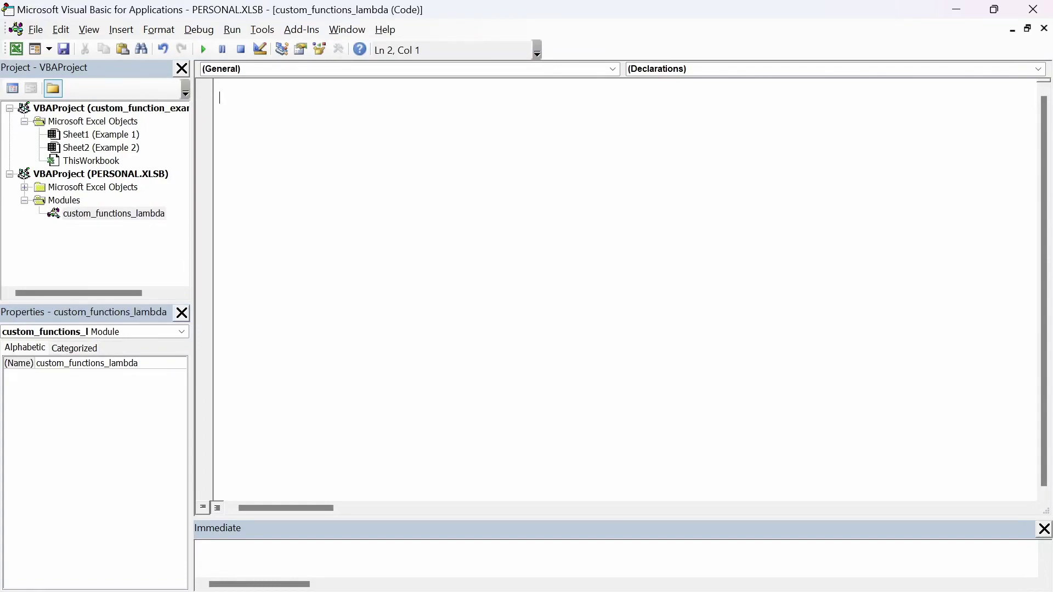
{"action": "type", "text": "Option"}
{"action": "key", "text": "BackSpace"}
{"action": "key", "text": "BackSpace"}
{"action": "key", "text": "BackSpace"}
{"action": "key", "text": "BackSpace"}
{"action": "key", "text": "BackSpace"}
{"action": "key", "text": "BackSpace"}
{"action": "key", "text": "BackSpace"}
{"action": "key", "text": "BackSpace"}
{"action": "type", "text": "Option Explicit"}
{"action": "key", "text": "Return"}
Create a Sub procedure named custom_function_with_lambda with blank lines inside its body.
{"action": "type", "text": "Sub custom"}
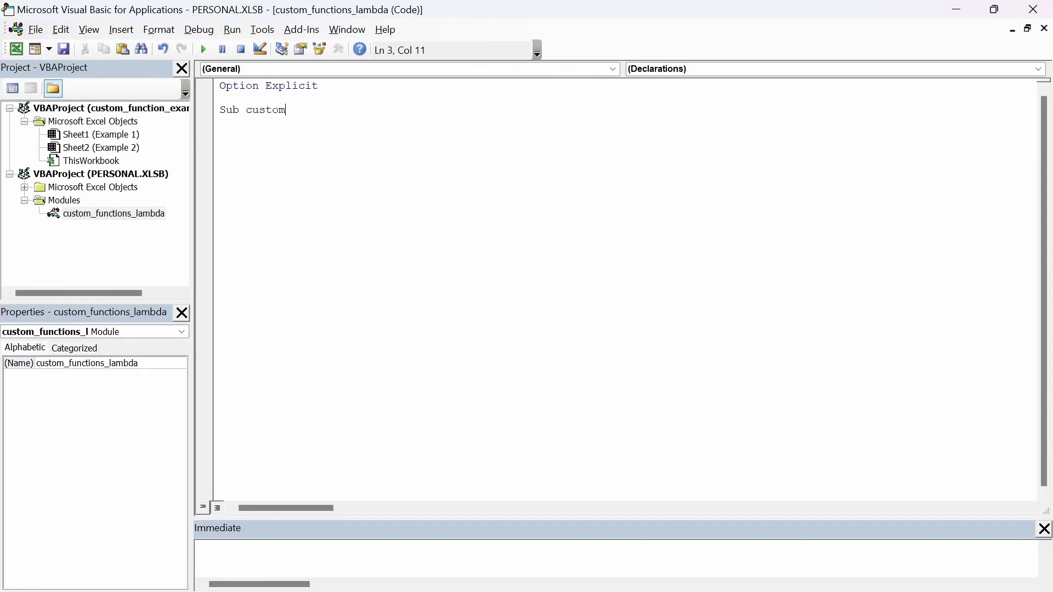
{"action": "type", "text": "_function_with_lambda"}
{"action": "key", "text": "Return"}
{"action": "key", "text": "Return"}
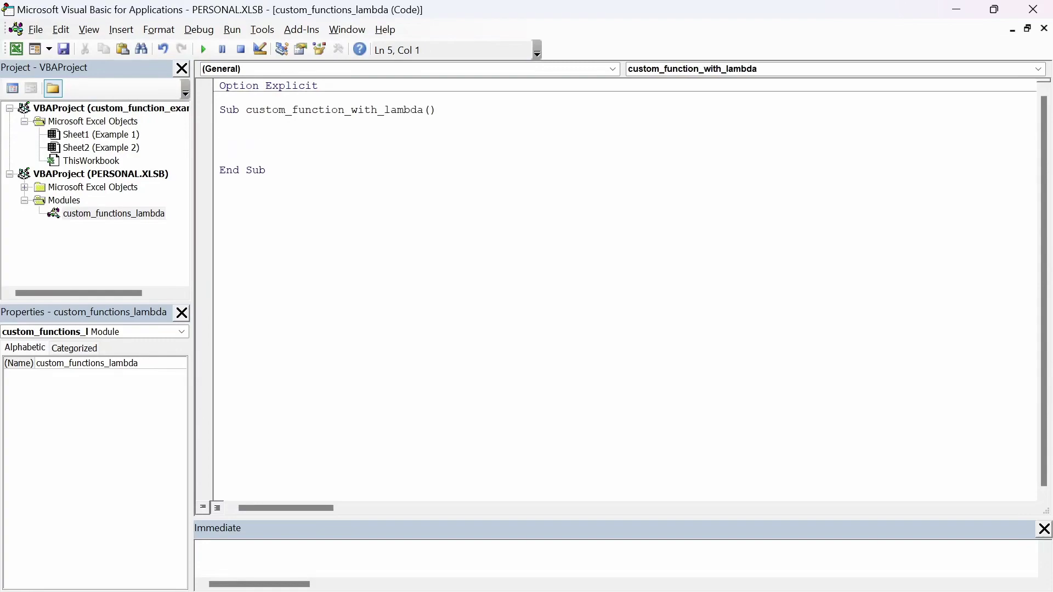
Paste the prepared code defining _unique_count and its comment into the procedure, and indent its statements to match the explanatory comment line.
{"action": "key", "text": "Tab"}
{"action": "key", "text": "ctrl+v"}
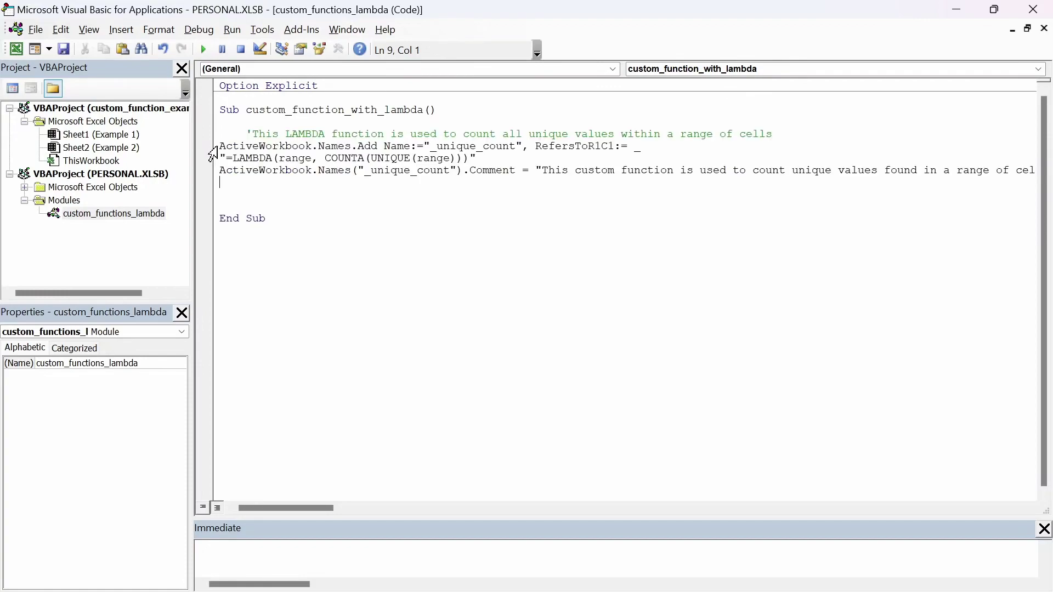
{"action": "left_click_drag", "start_coordinate": [215, 147], "coordinate": [818, 170]}
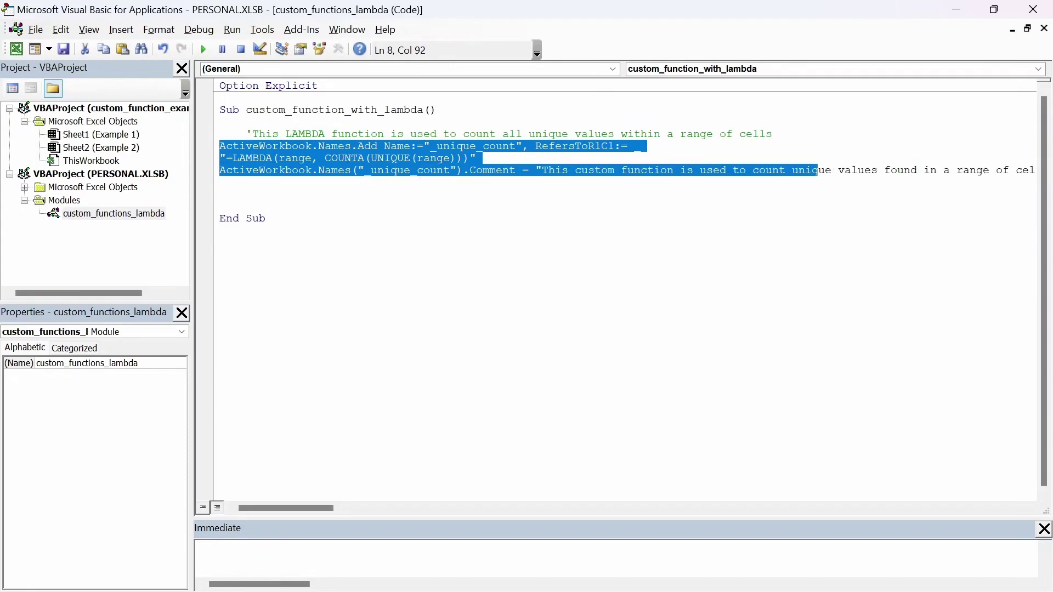
{"action": "key", "text": "Tab"}
{"action": "left_click", "coordinate": [433, 147]}
{"action": "left_click", "coordinate": [265, 134]}
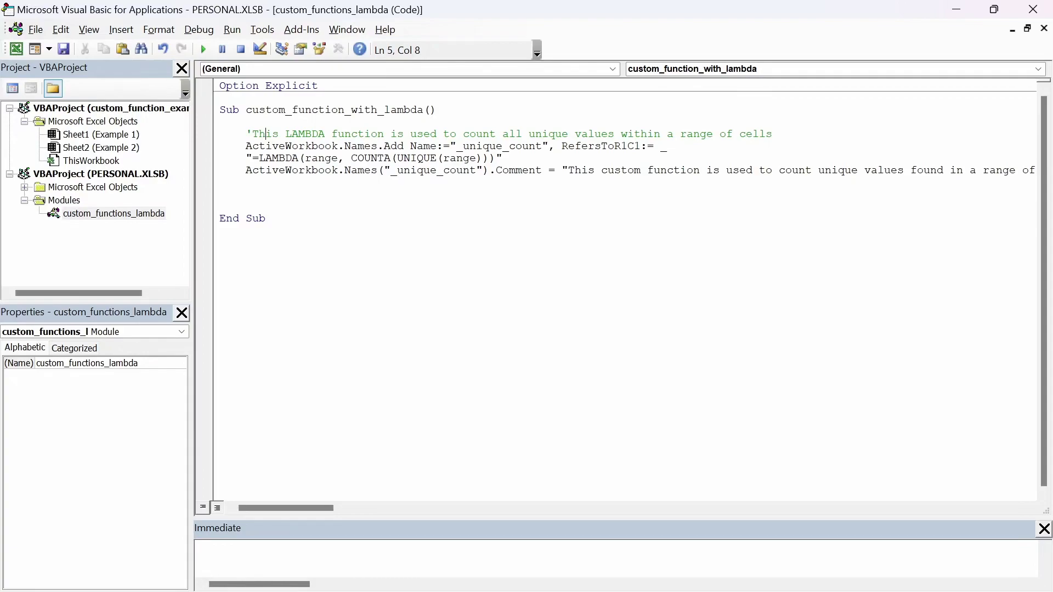
Review the name's Comment statement, delete one extra blank line before End Sub, and close the Visual Basic editor.
{"action": "left_click", "coordinate": [239, 170]}
{"action": "left_click", "coordinate": [595, 170]}
{"action": "left_click_drag", "start_coordinate": [315, 508], "coordinate": [291, 505]}
{"action": "left_click", "coordinate": [220, 194]}
{"action": "key", "text": "BackSpace"}
{"action": "left_click", "coordinate": [1028, 11]}
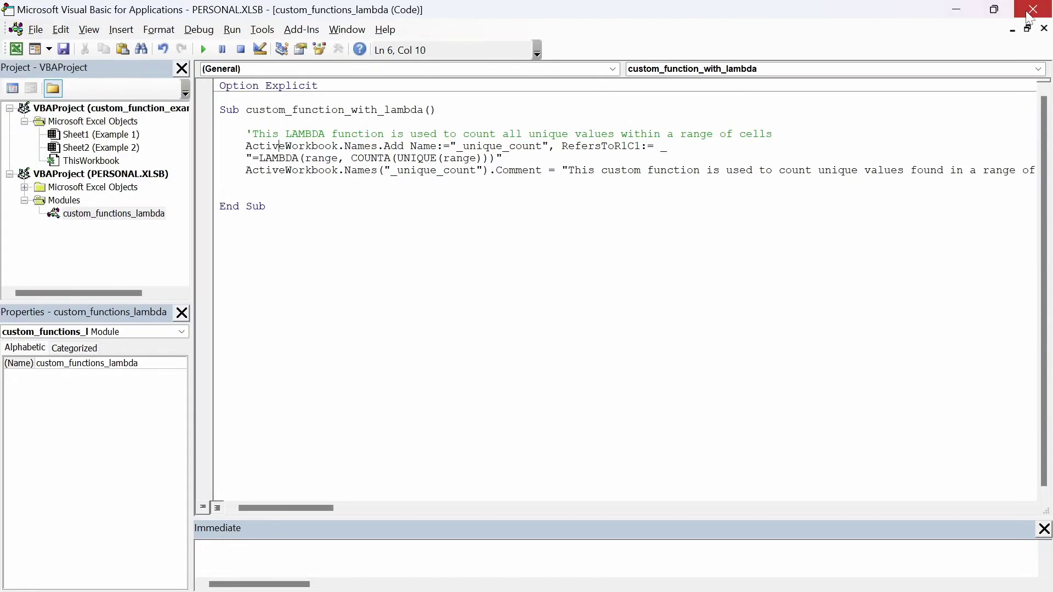
Add a new custom group to the Home tab in the ribbon customization options.
{"action": "left_click", "coordinate": [28, 57]}
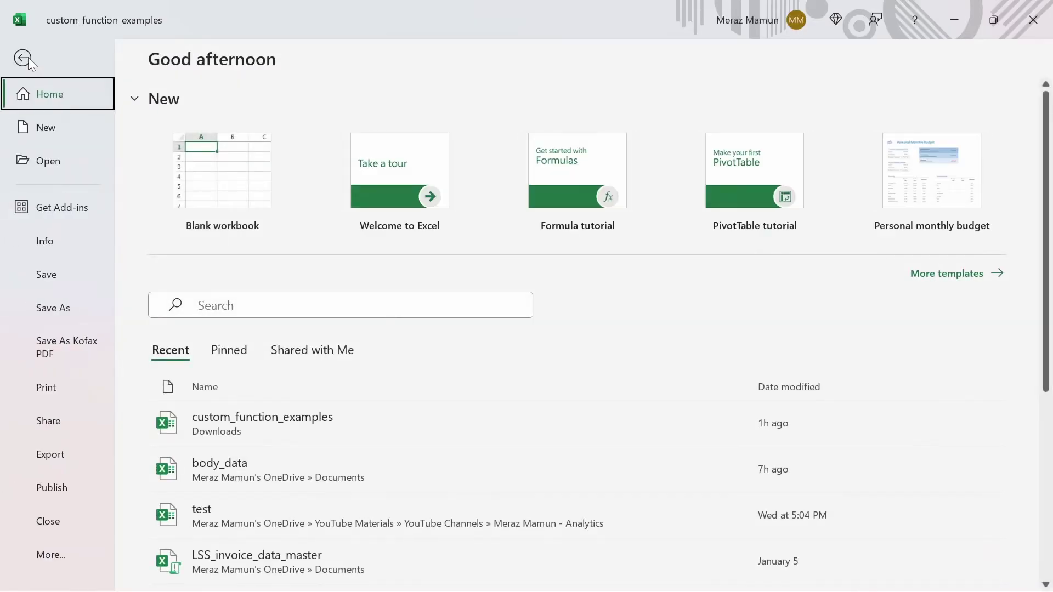
{"action": "left_click", "coordinate": [65, 554]}
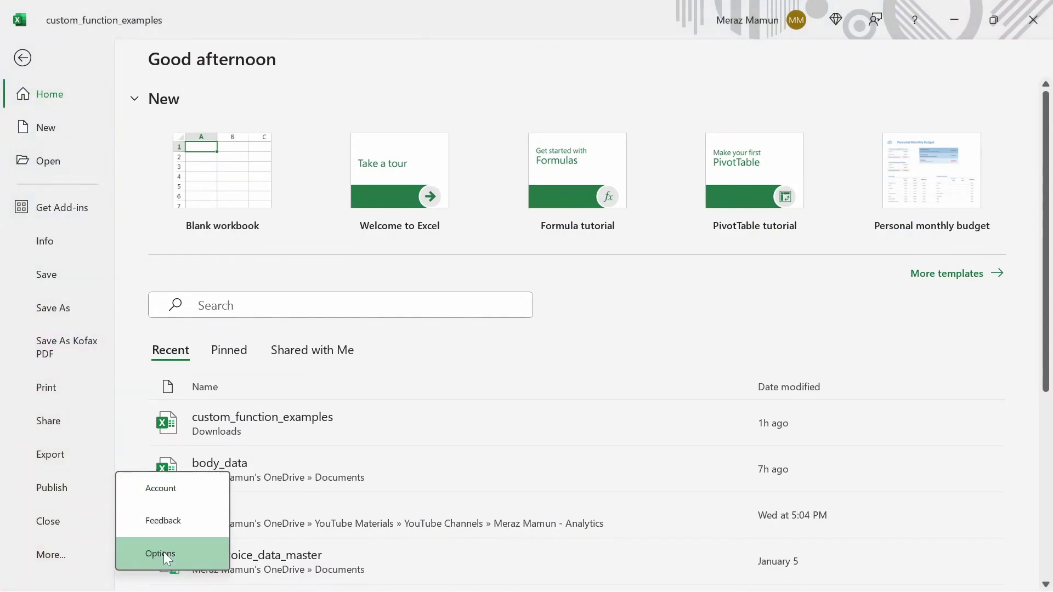
{"action": "left_click", "coordinate": [162, 552]}
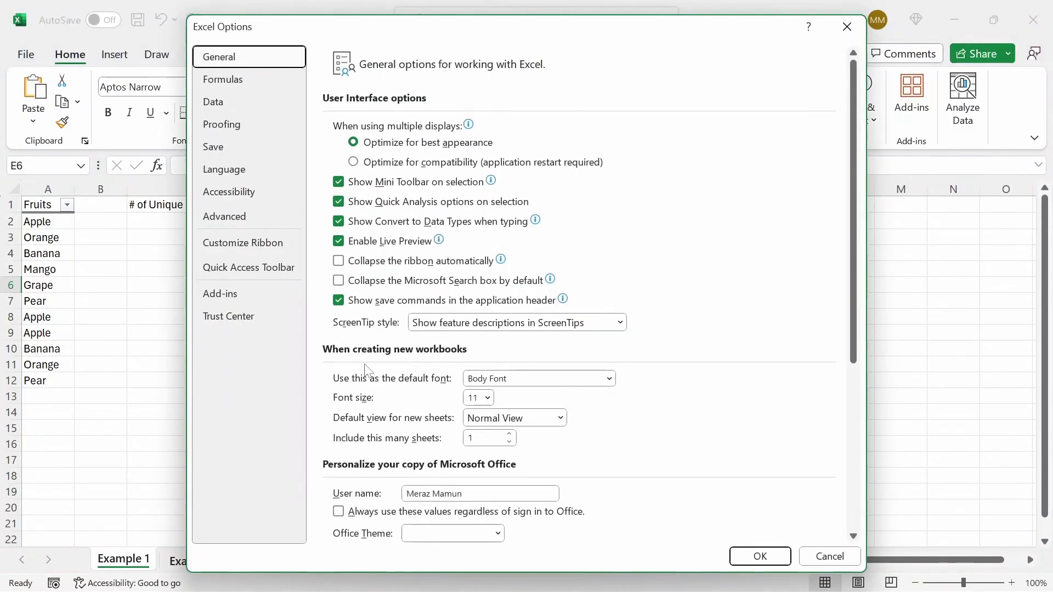
{"action": "left_click", "coordinate": [227, 247]}
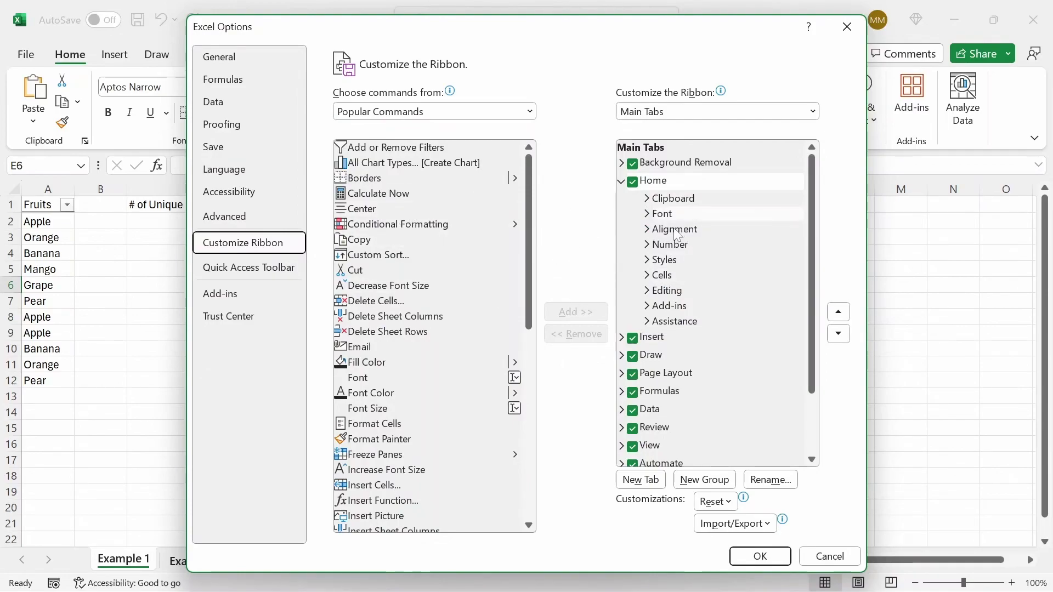
{"action": "right_click", "coordinate": [668, 186]}
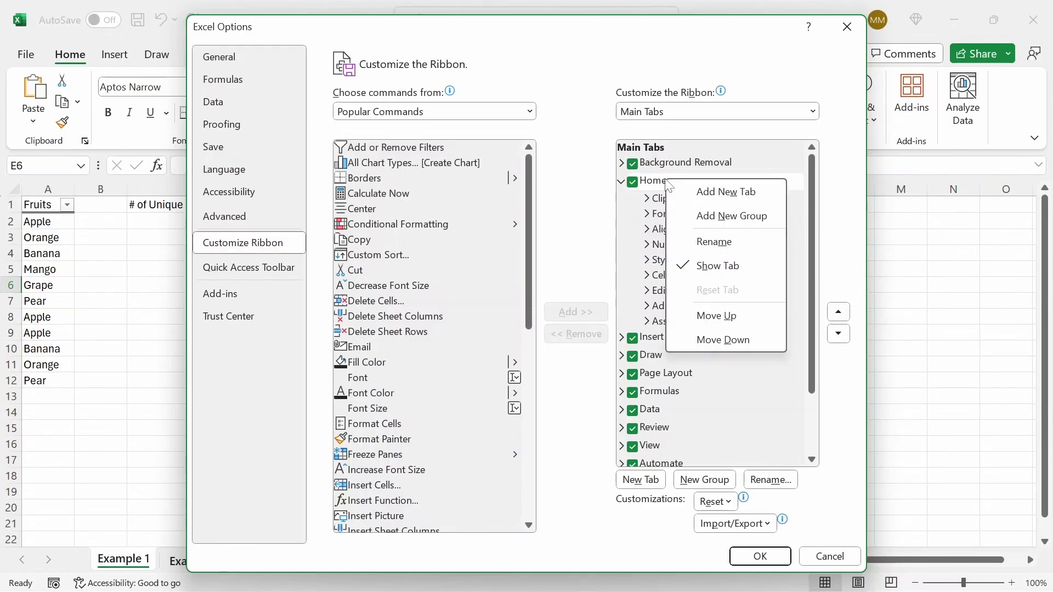
{"action": "left_click", "coordinate": [731, 216]}
Rename the new Home group as Custom Functions and give it the piggy bank symbol.
{"action": "right_click", "coordinate": [694, 344]}
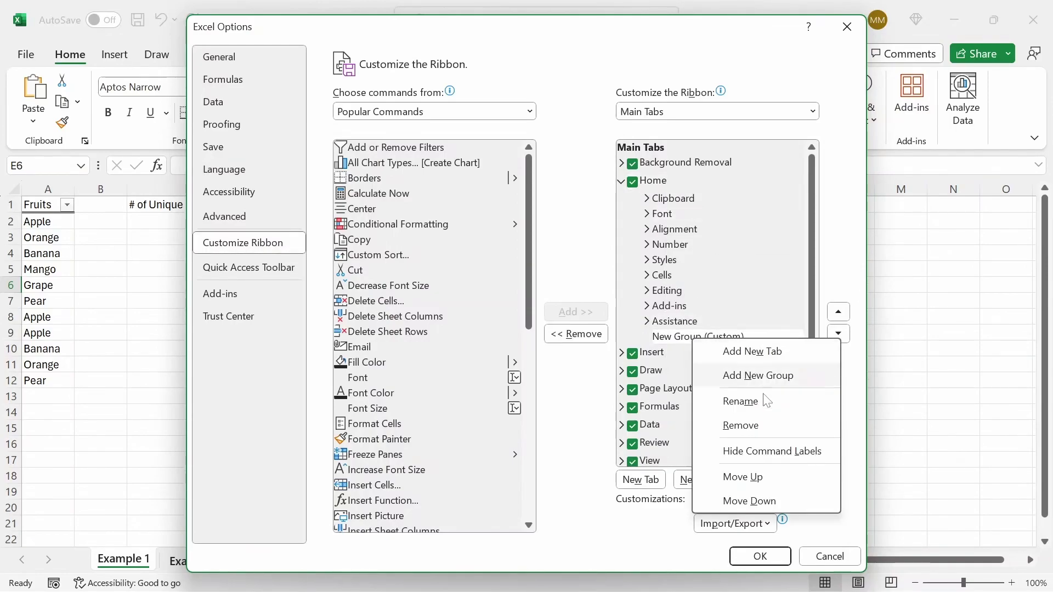
{"action": "left_click", "coordinate": [747, 400]}
{"action": "type", "text": "Custom Functions"}
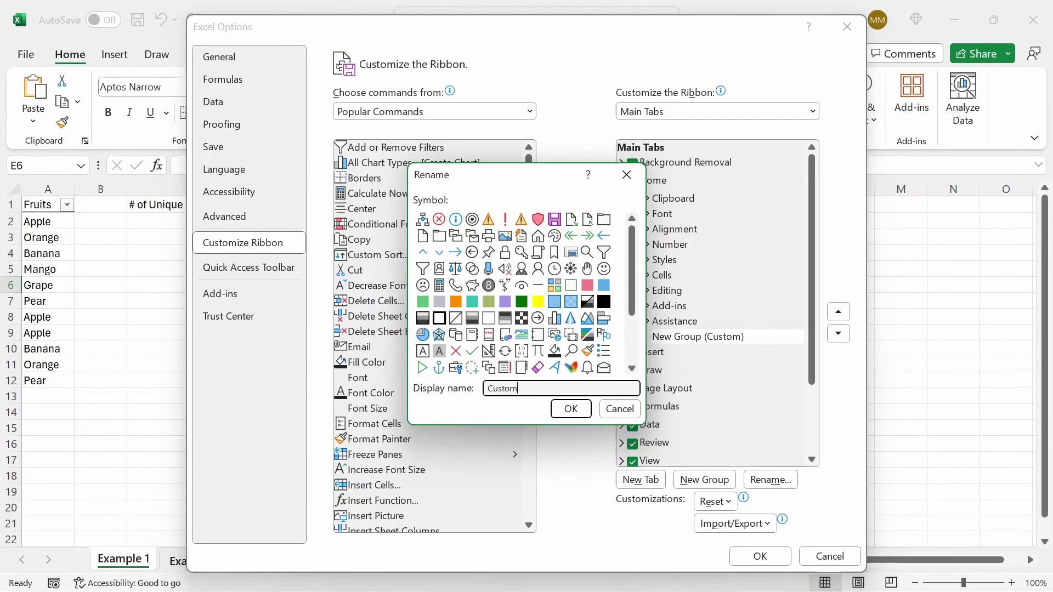
{"action": "left_click", "coordinate": [472, 285]}
{"action": "left_click", "coordinate": [572, 415]}
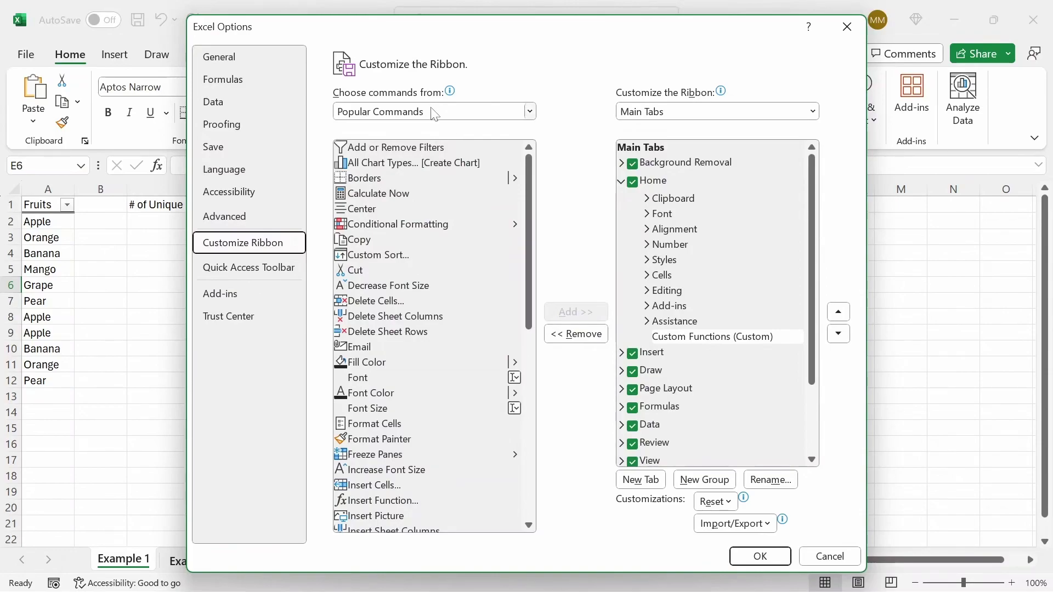
Add the macro stored in PERSONAL.XLSB to the Custom Functions group of the Home ribbon tab.
{"action": "left_click", "coordinate": [462, 111]}
{"action": "left_click", "coordinate": [401, 188]}
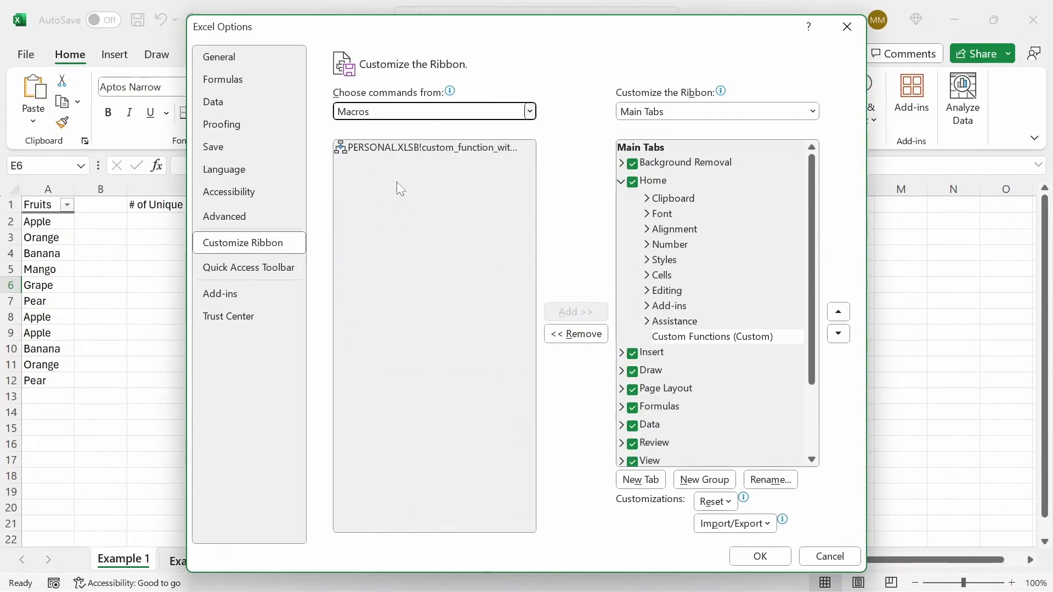
{"action": "left_click", "coordinate": [433, 148]}
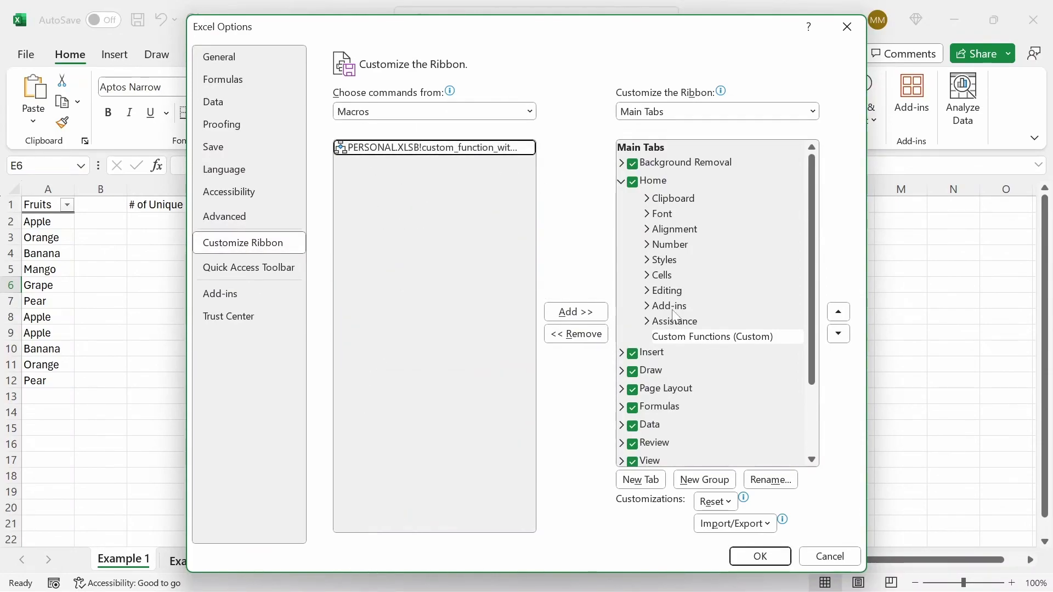
{"action": "left_click", "coordinate": [700, 336]}
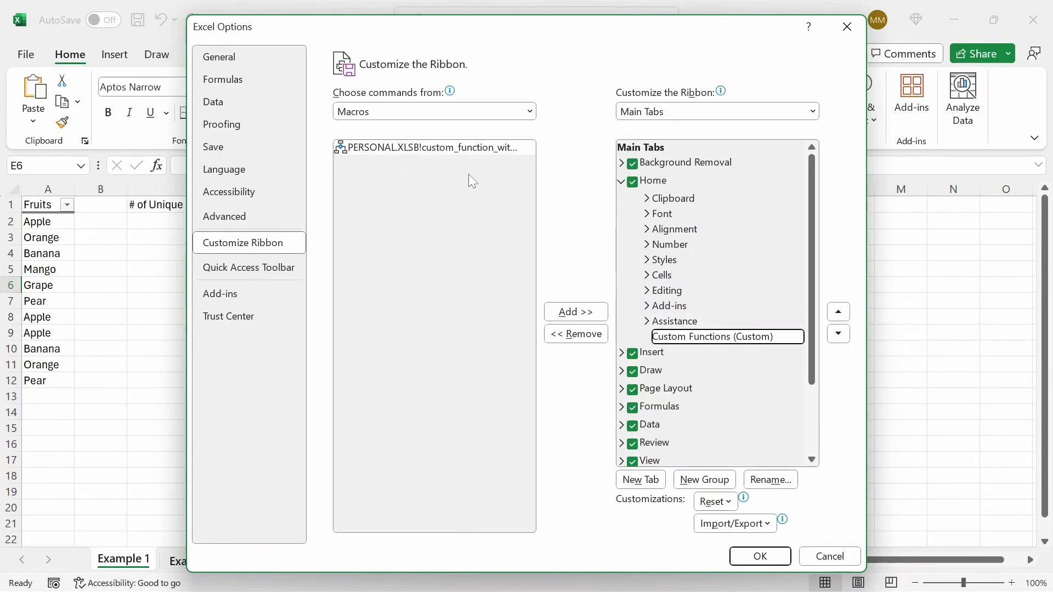
{"action": "left_click", "coordinate": [576, 311]}
Rename the added macro command as Import Custom Functions, give it the piggy bank symbol, and apply the ribbon changes.
{"action": "right_click", "coordinate": [730, 357]}
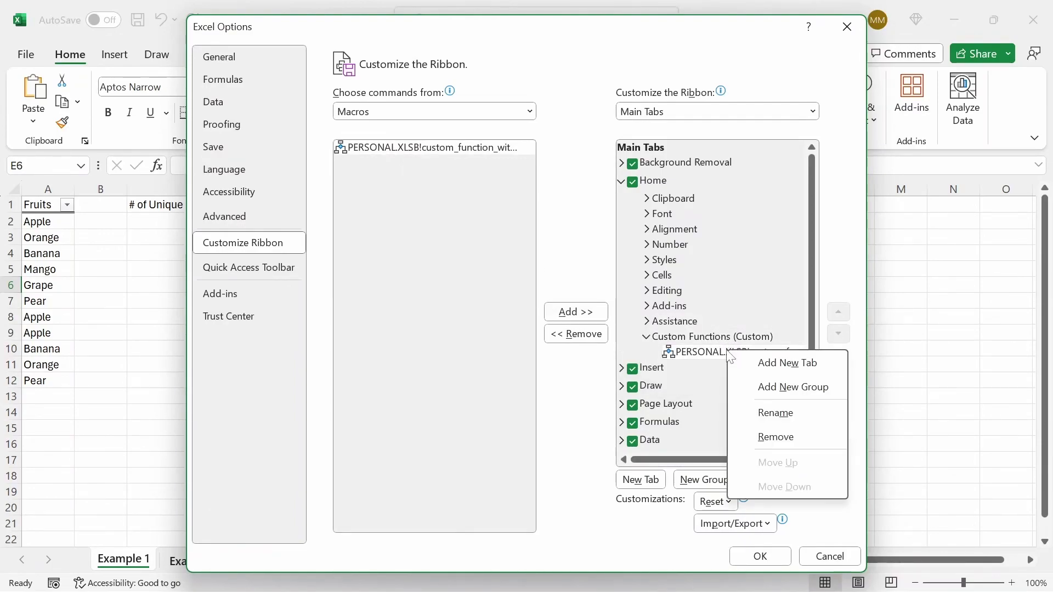
{"action": "left_click", "coordinate": [794, 413]}
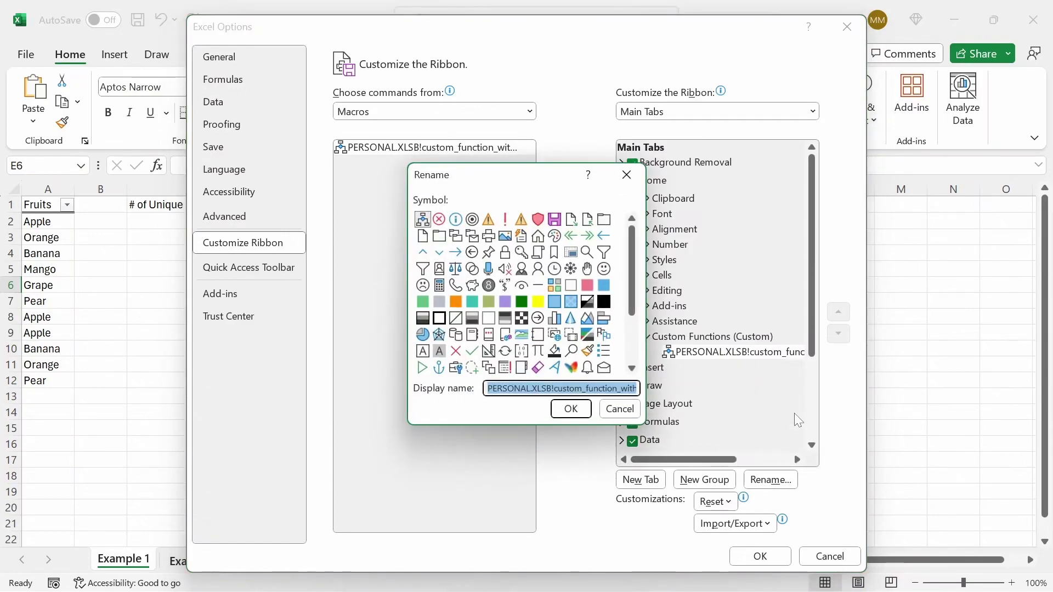
{"action": "type", "text": "Import Custom Functions"}
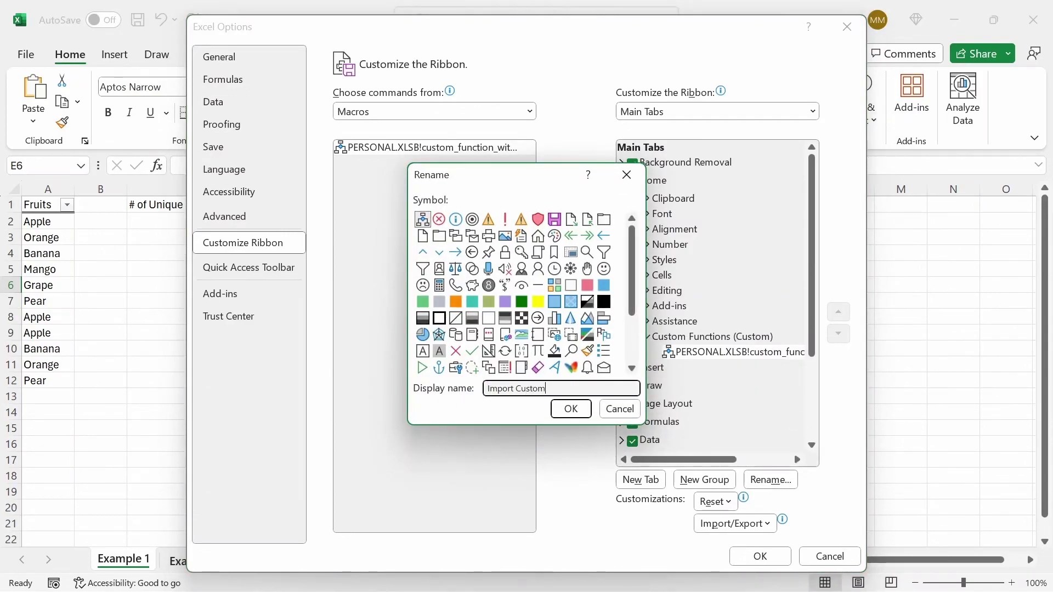
{"action": "left_click", "coordinate": [472, 285]}
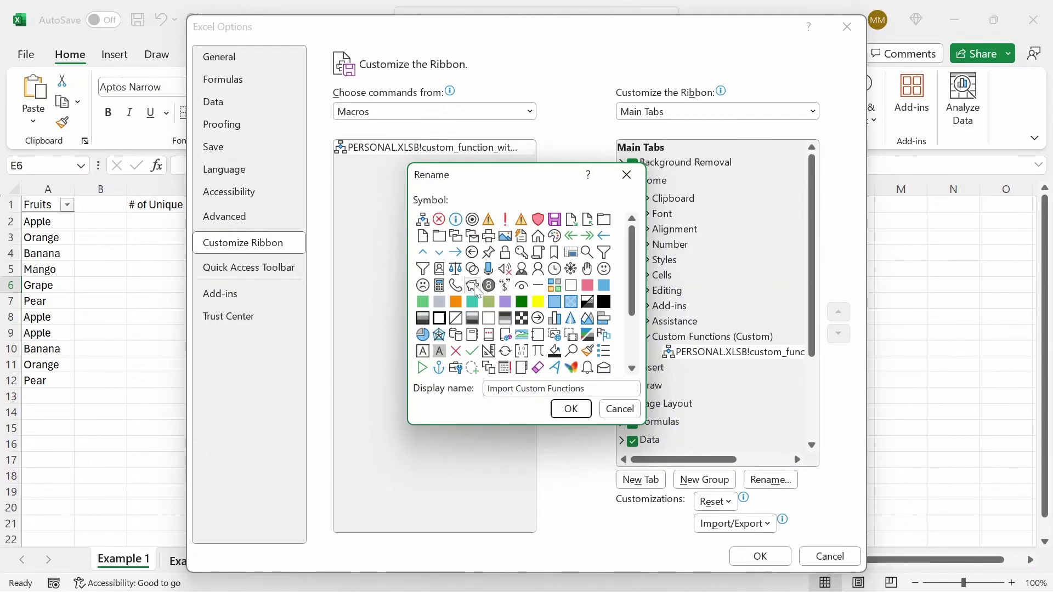
{"action": "left_click", "coordinate": [571, 409]}
{"action": "left_click", "coordinate": [755, 556]}
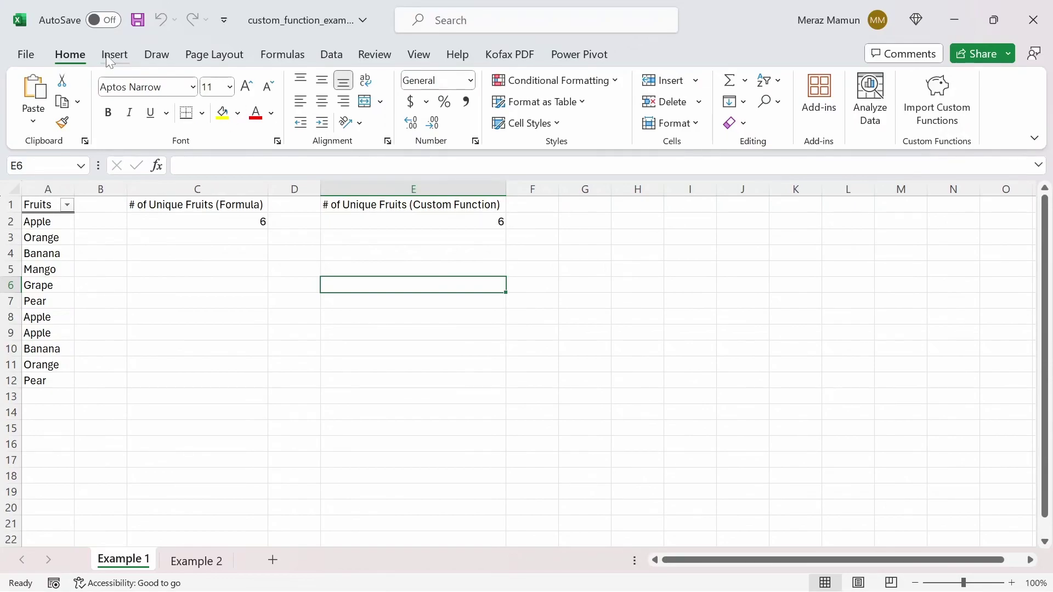
Create a blank workbook and check in cell A1 whether a formula starting with =_ suggests the custom function.
{"action": "left_click", "coordinate": [26, 53]}
{"action": "left_click", "coordinate": [85, 132]}
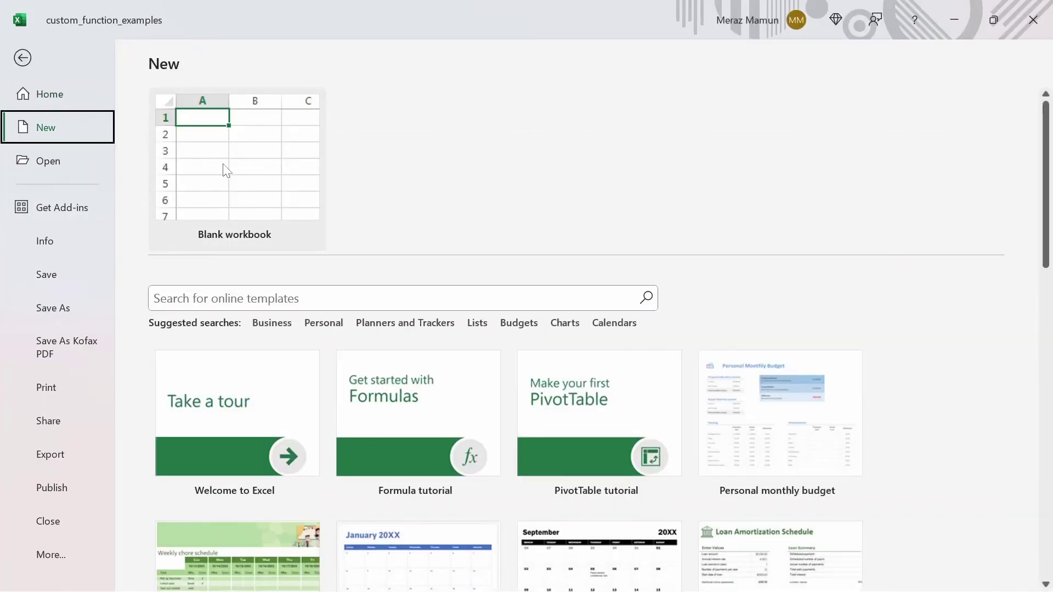
{"action": "mouse_move", "coordinate": [228, 172]}
{"action": "left_click", "coordinate": [224, 121]}
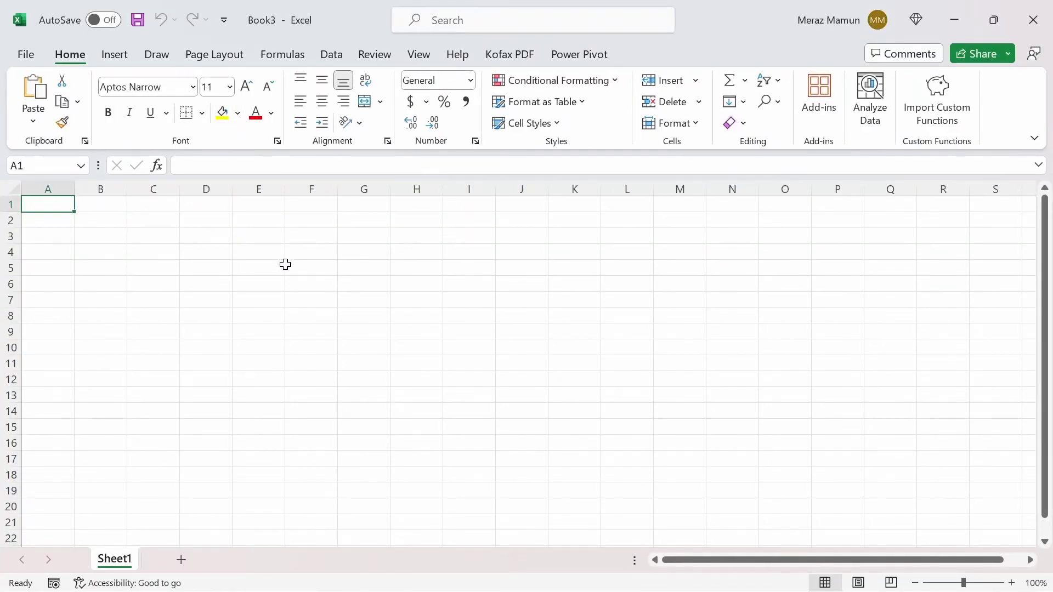
{"action": "type", "text": "=_"}
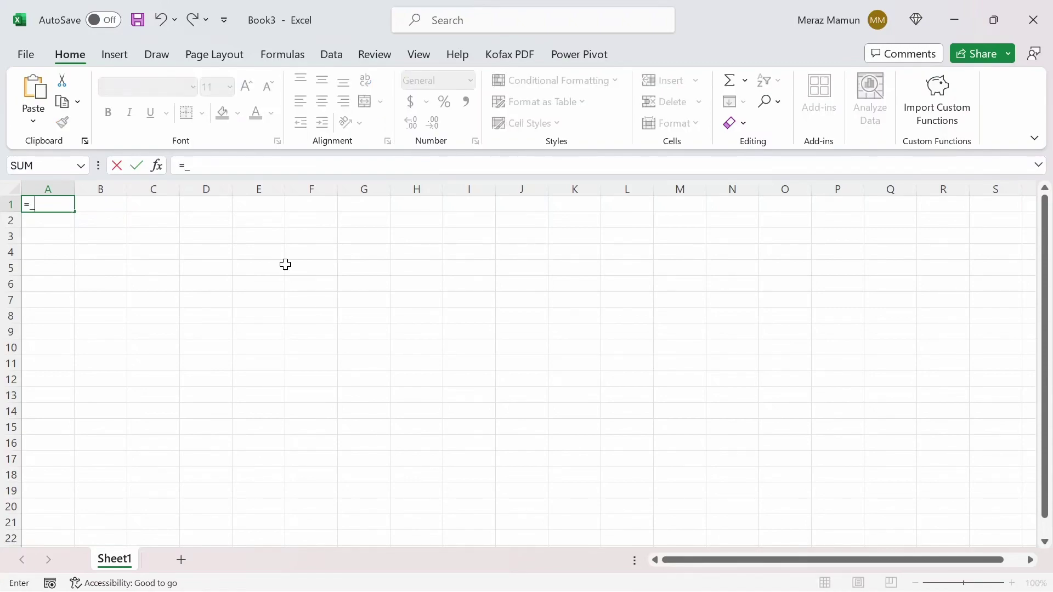
{"action": "key", "text": "BackSpace"}
{"action": "key", "text": "Return"}
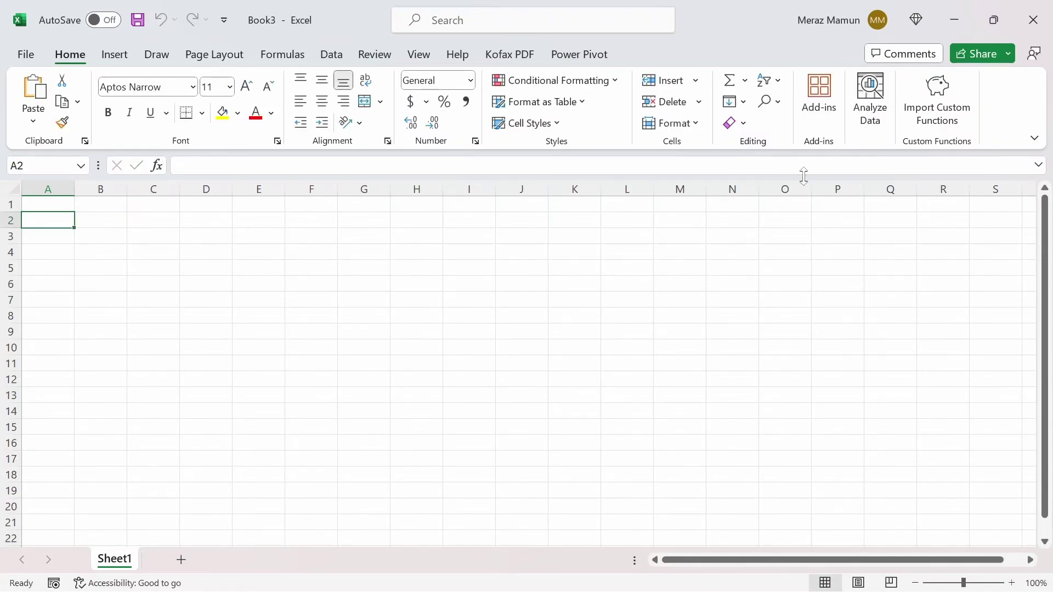
Run the Import Custom Functions macro, check the suggestions for =_ in A2, and cancel the entry.
{"action": "left_click", "coordinate": [945, 93]}
{"action": "type", "text": "=_"}
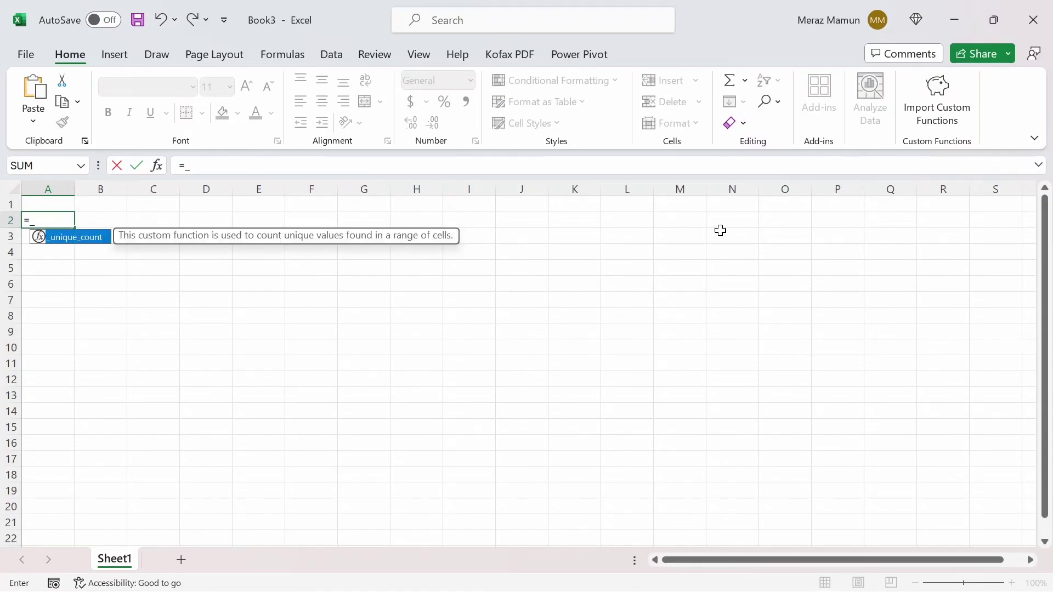
{"action": "key", "text": "Escape"}
{"action": "key", "text": "Escape"}
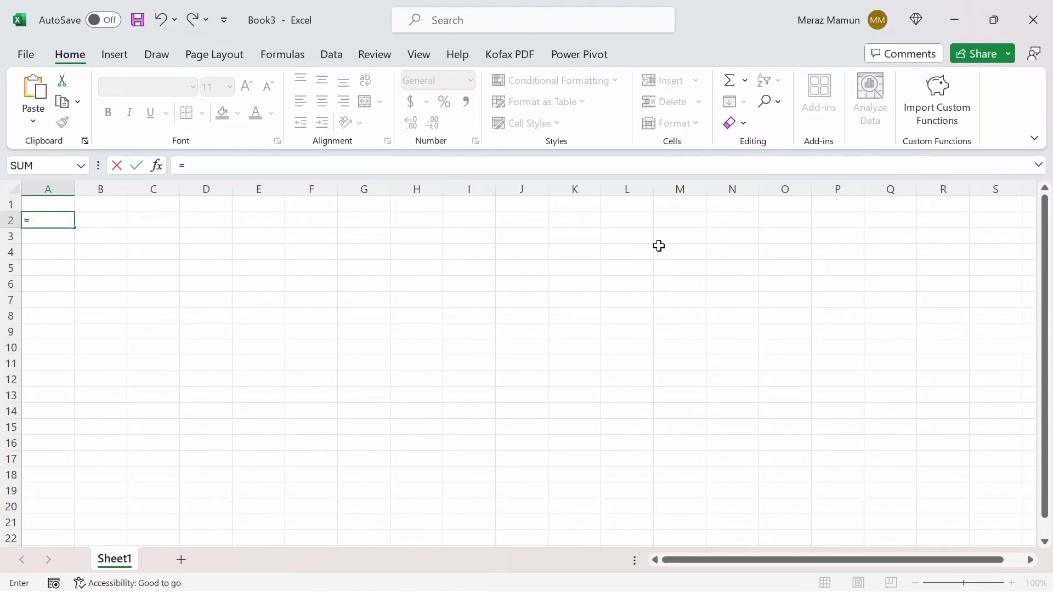
{"action": "key", "text": "Up"}
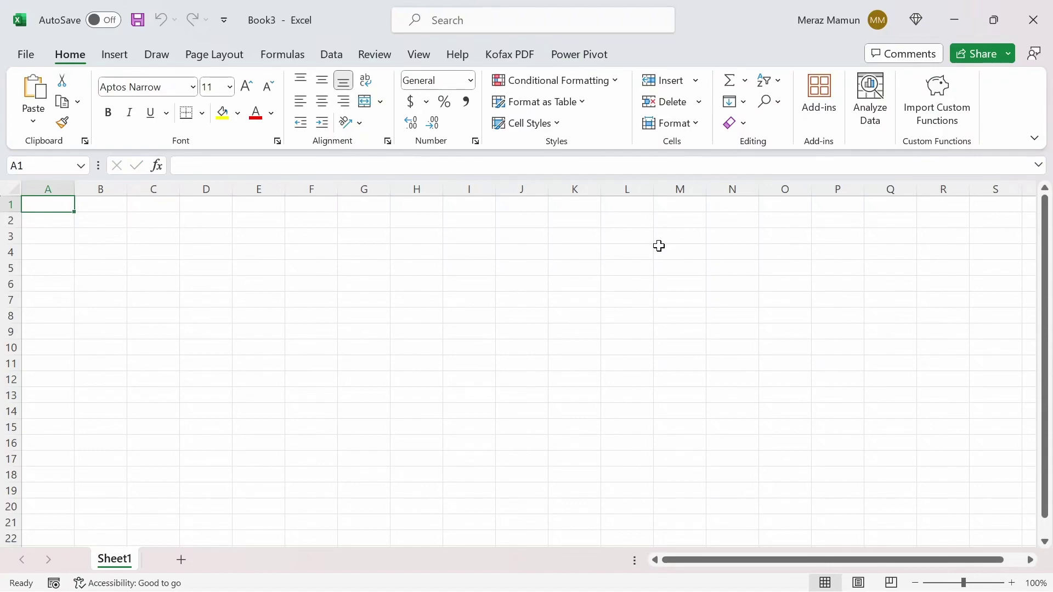
Enter the test values Apple, Apple, Orange and Banana in cells A1 to A4.
{"action": "type", "text": "Apple"}
{"action": "key", "text": "Return"}
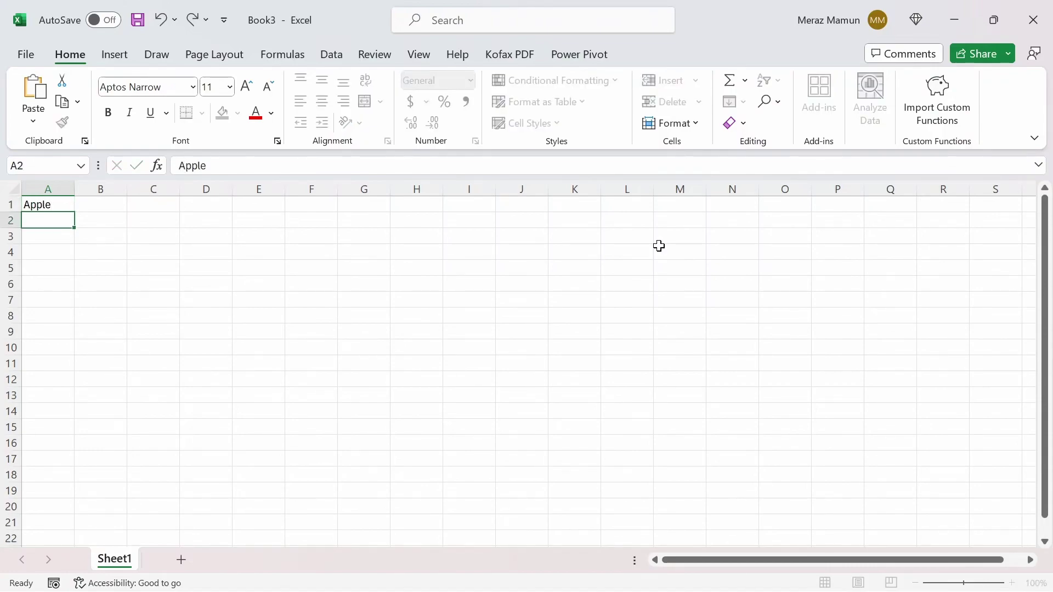
{"action": "type", "text": "Apple"}
{"action": "key", "text": "Return"}
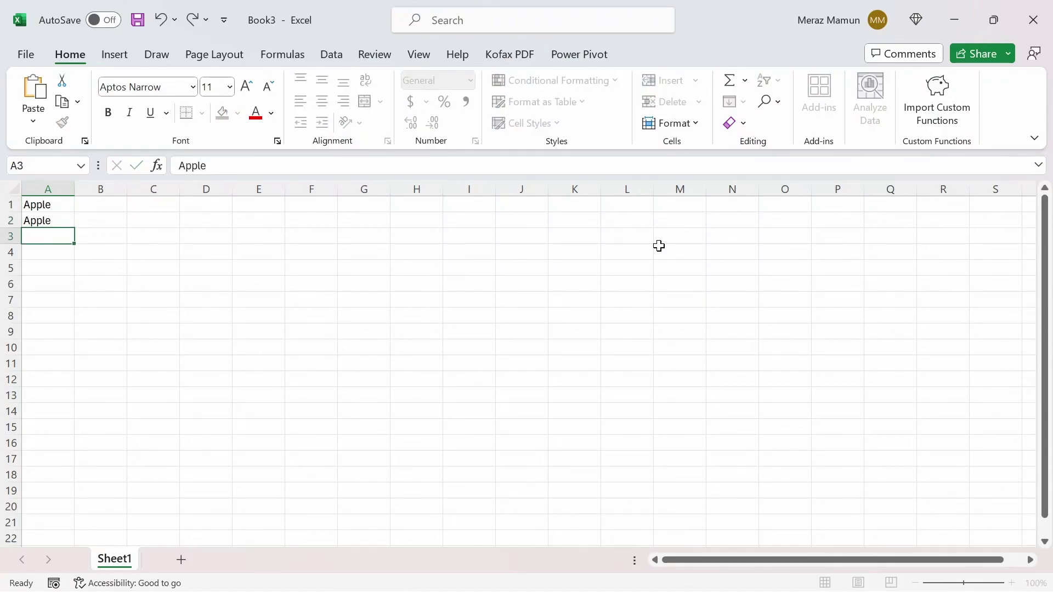
{"action": "type", "text": "Orange"}
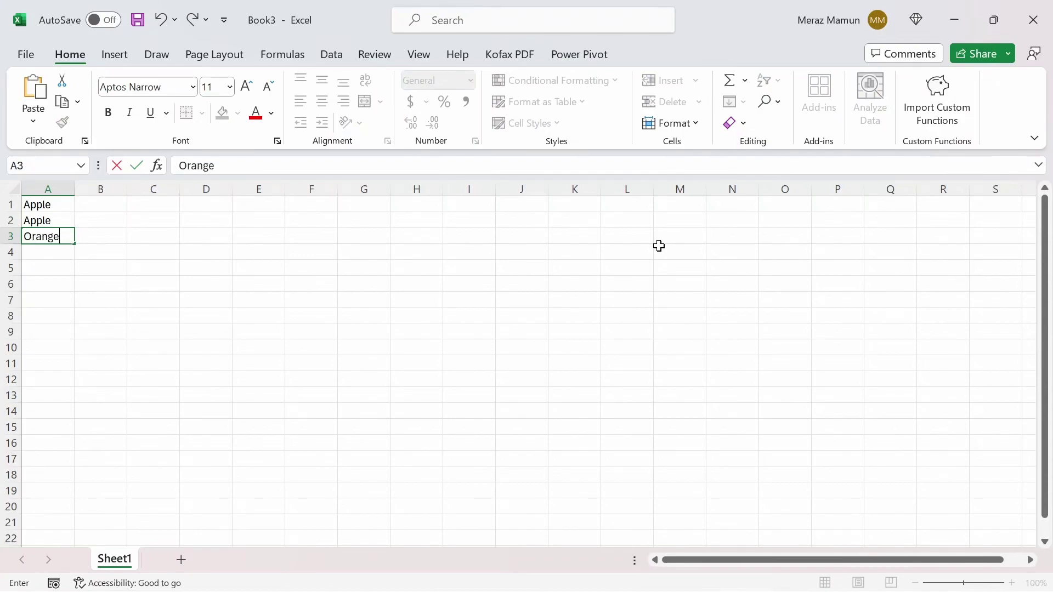
{"action": "key", "text": "Return"}
{"action": "type", "text": "Banana"}
{"action": "key", "text": "Return"}
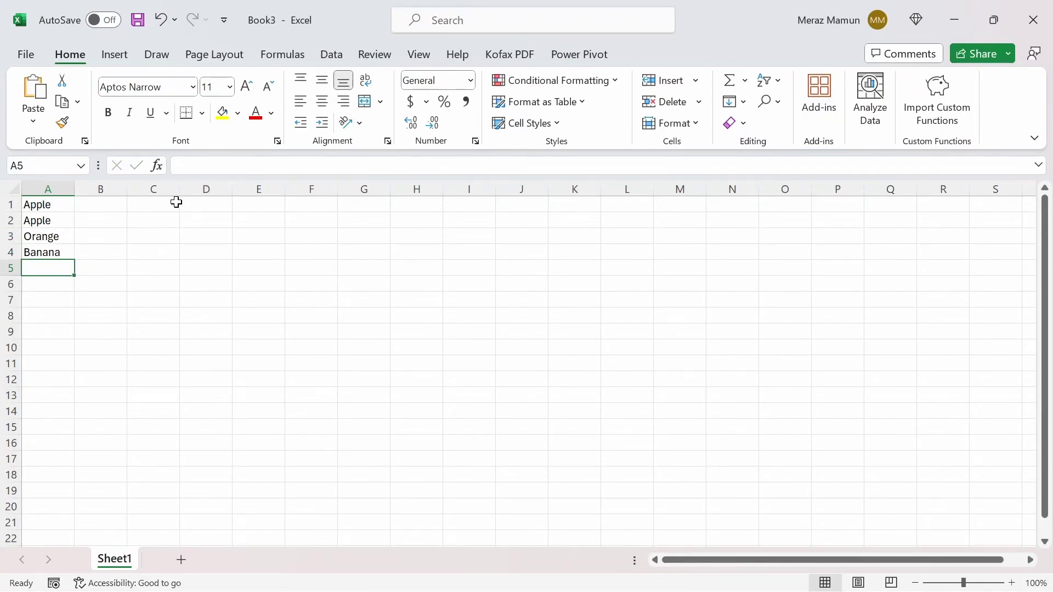
Enter the formula =_unique_count(A1:A4) in cell C1.
{"action": "left_click", "coordinate": [177, 202]}
{"action": "type", "text": "="}
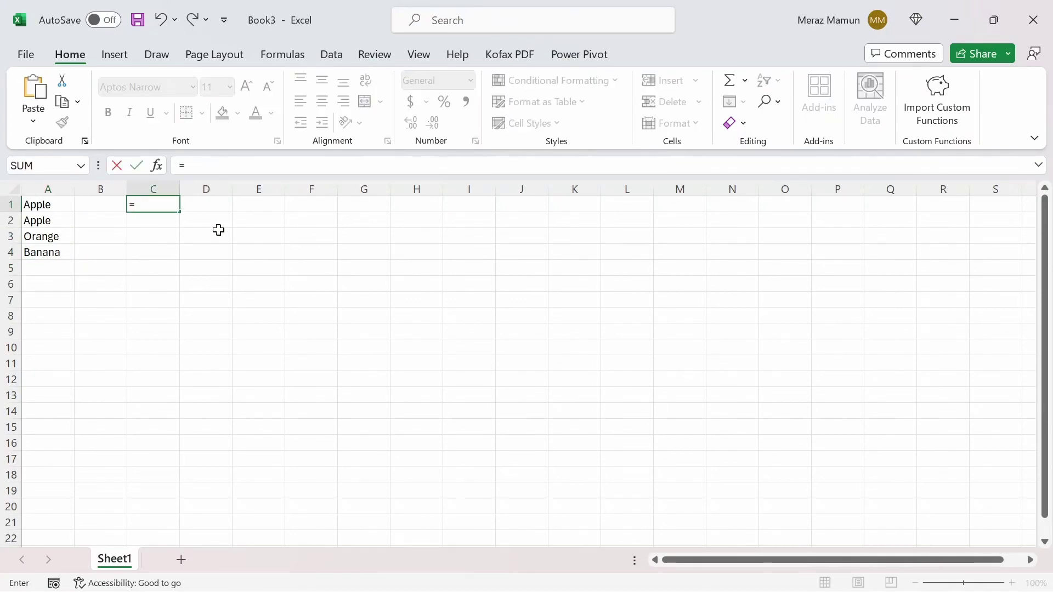
{"action": "type", "text": "_"}
{"action": "key", "text": "Tab"}
{"action": "key", "text": "Left"}
{"action": "key", "text": "Left"}
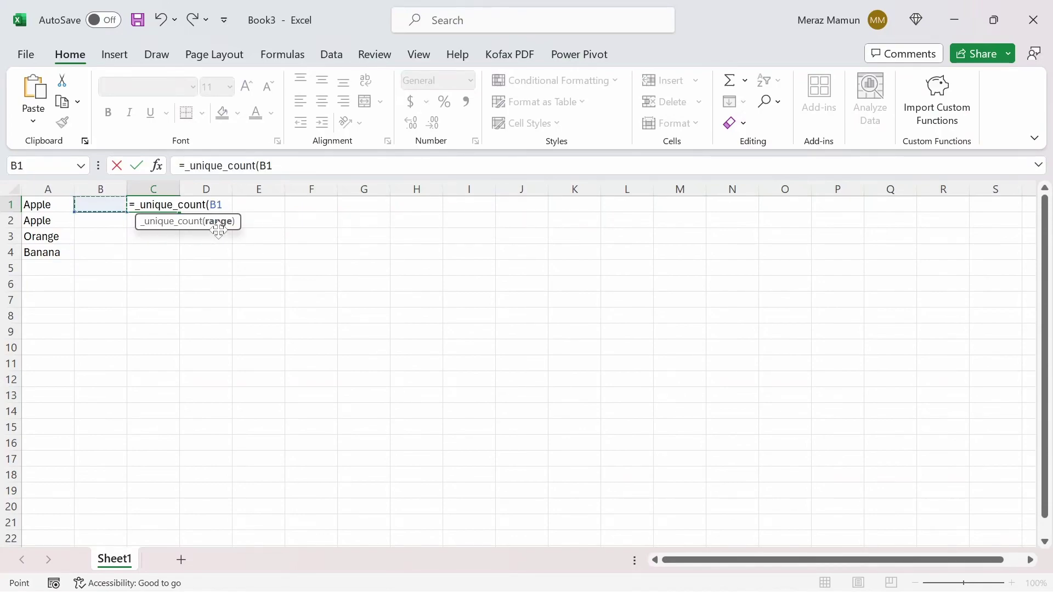
{"action": "key", "text": "shift+Down"}
{"action": "key", "text": "shift+Down"}
{"action": "key", "text": "shift+Down"}
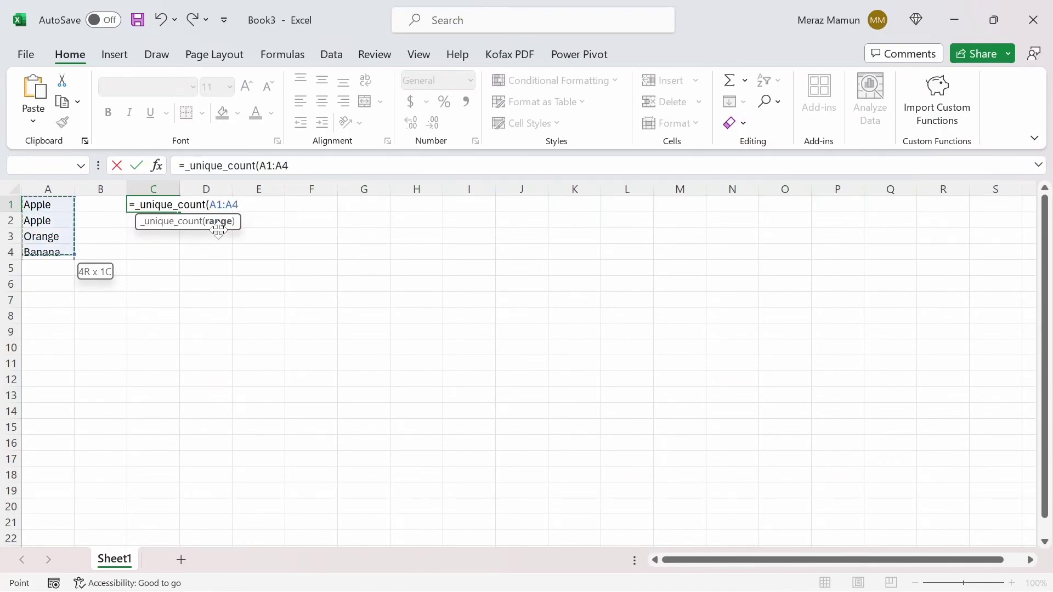
{"action": "key", "text": "Return"}
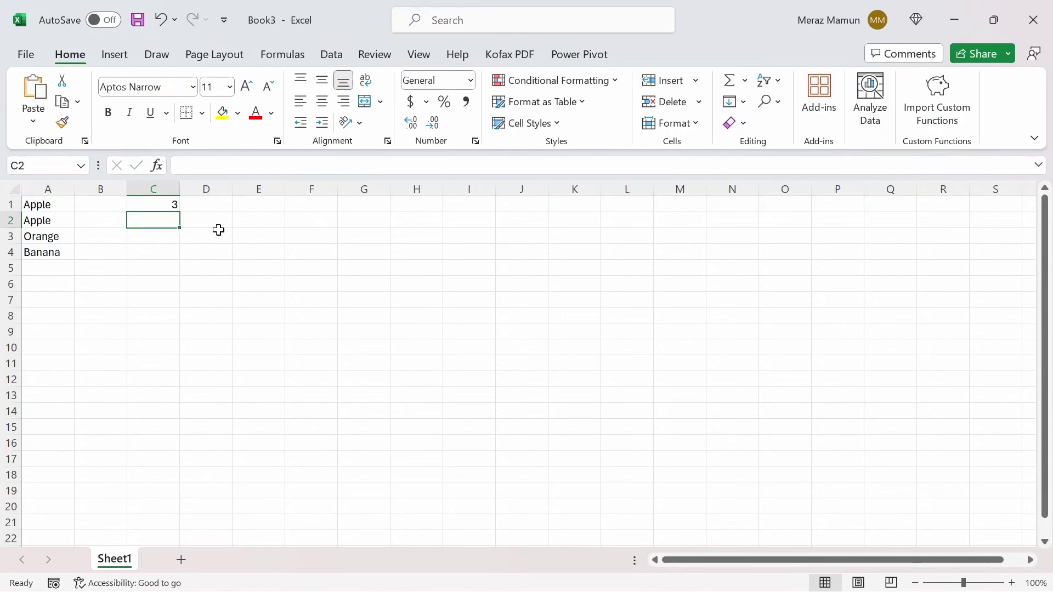
Review the formula in cell C1 and close the test workbook without saving it.
{"action": "left_click", "coordinate": [171, 204]}
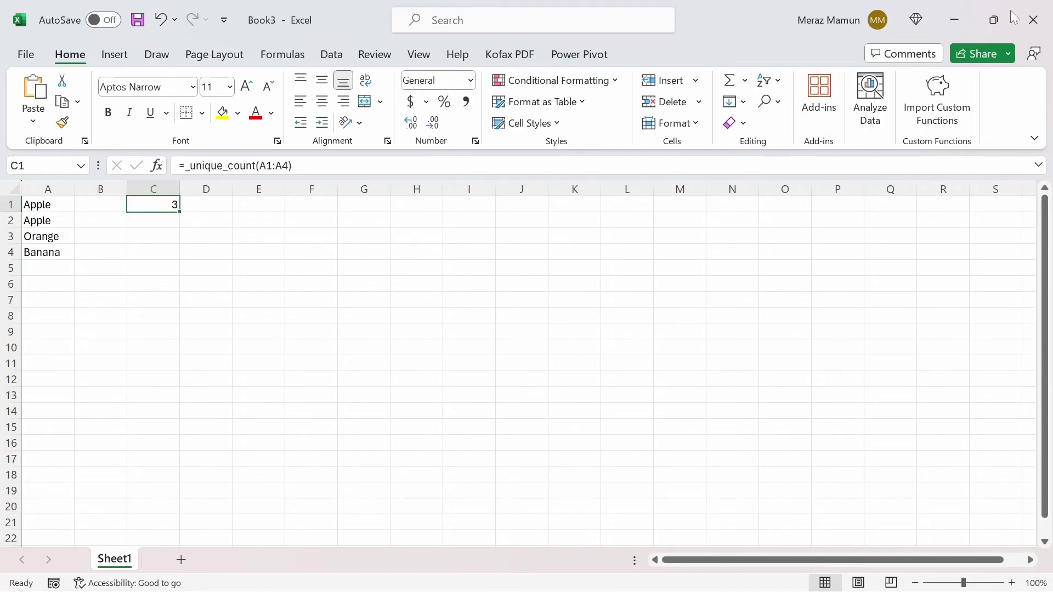
{"action": "left_click", "coordinate": [1033, 20]}
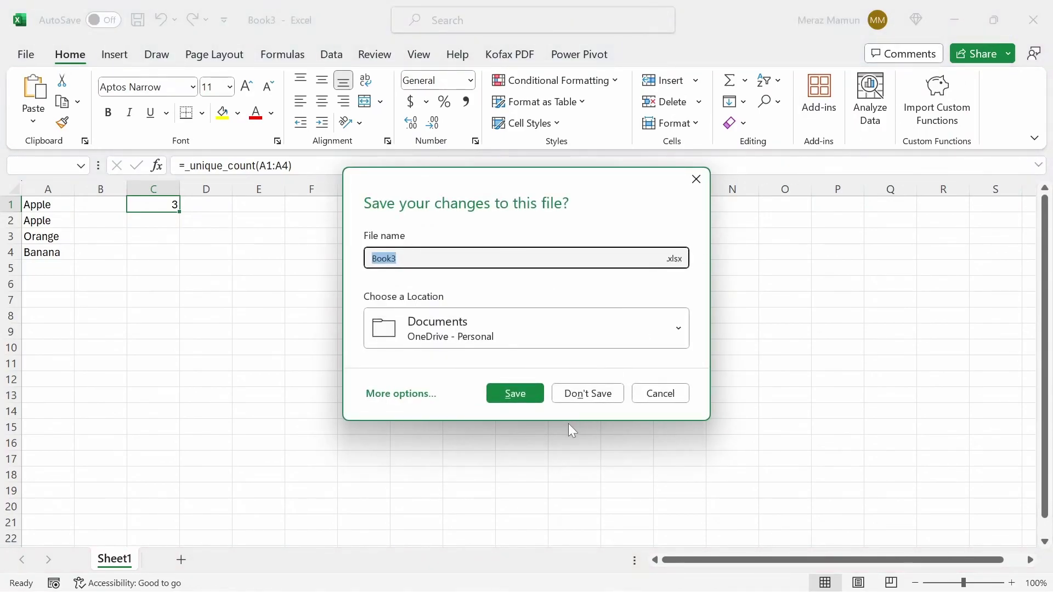
{"action": "left_click", "coordinate": [588, 397]}
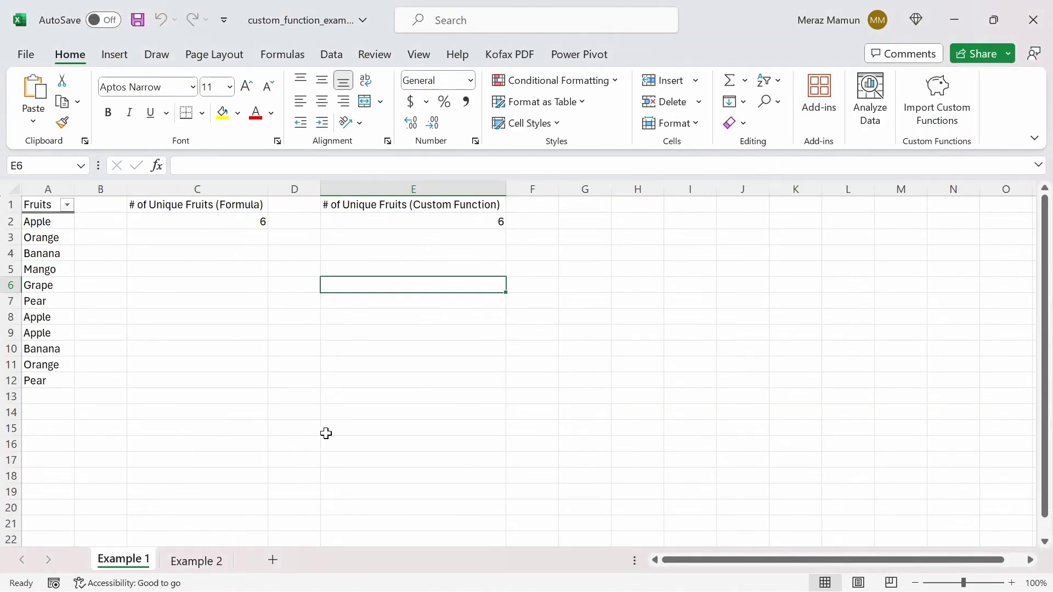
Open the Example 2 sheet and examine the comma-separated programming language lists in cells A2 to A5.
{"action": "left_click", "coordinate": [195, 562]}
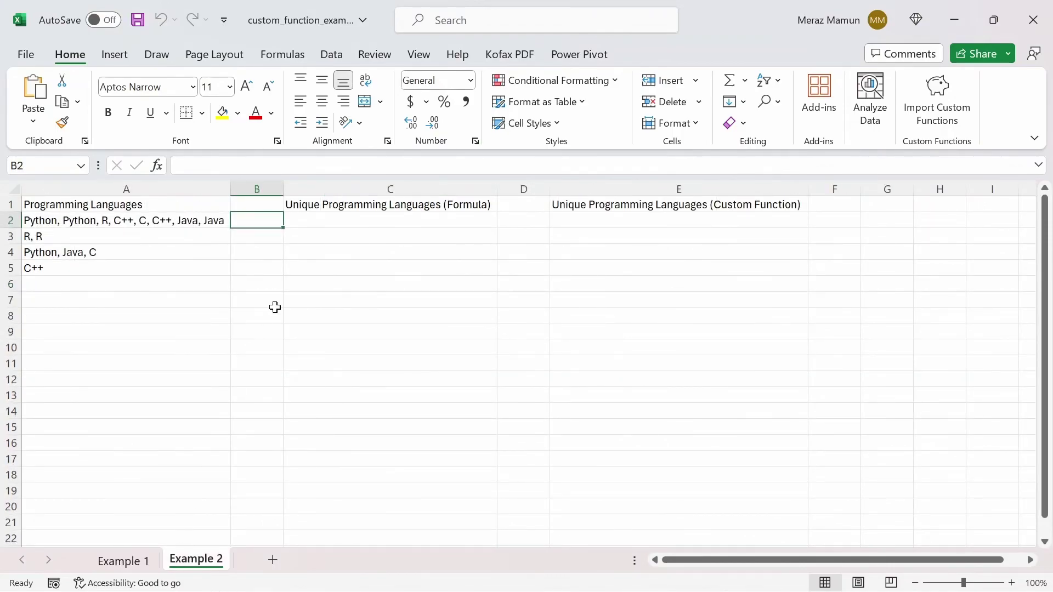
{"action": "left_click", "coordinate": [122, 189]}
{"action": "left_click", "coordinate": [122, 220]}
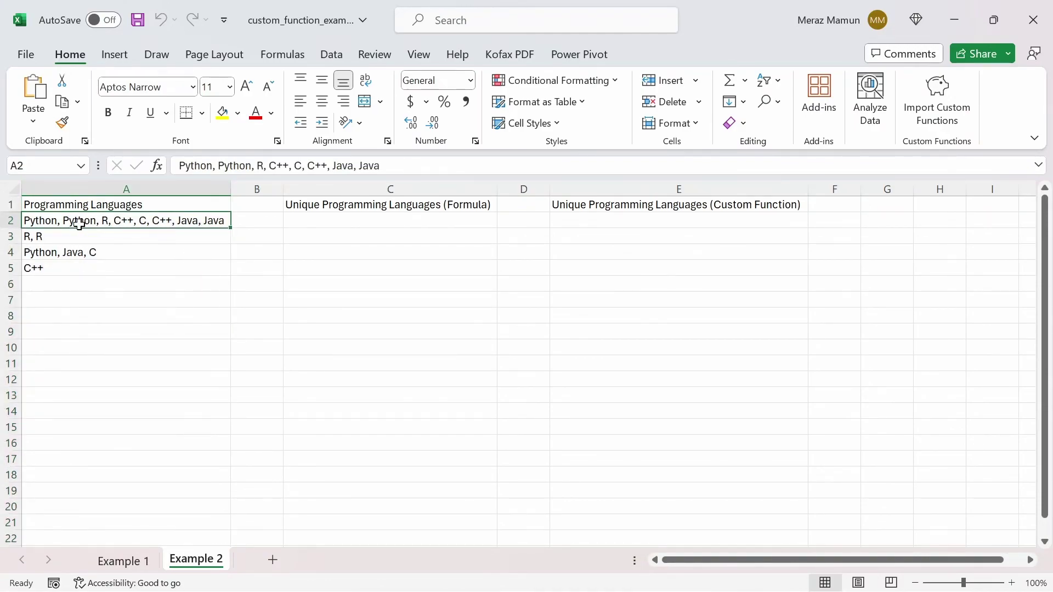
{"action": "left_click", "coordinate": [107, 239]}
{"action": "left_click", "coordinate": [72, 252]}
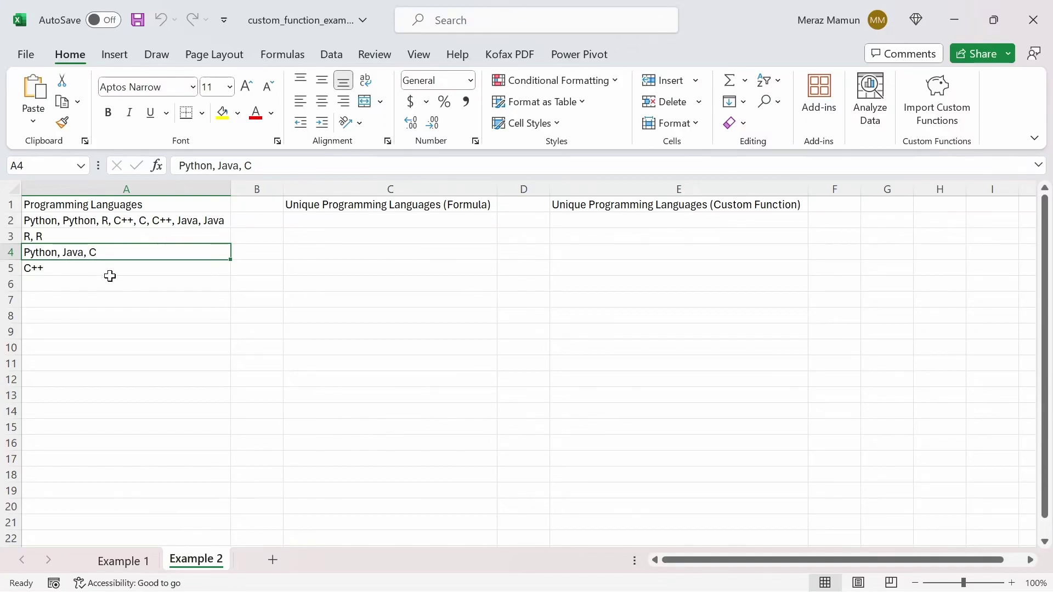
{"action": "key", "text": "Up"}
{"action": "key", "text": "Up"}
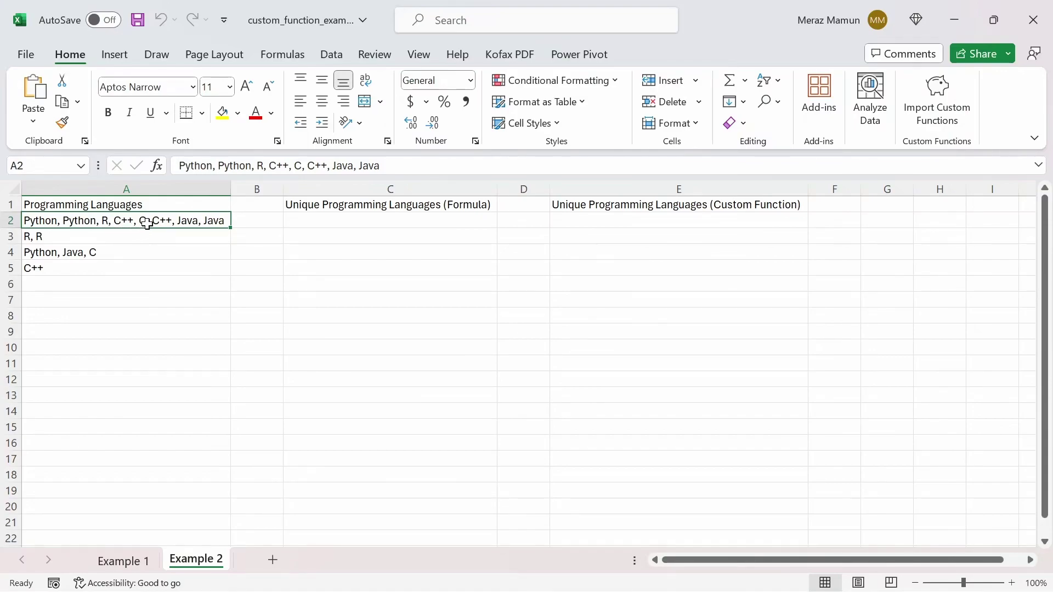
{"action": "left_click", "coordinate": [158, 238]}
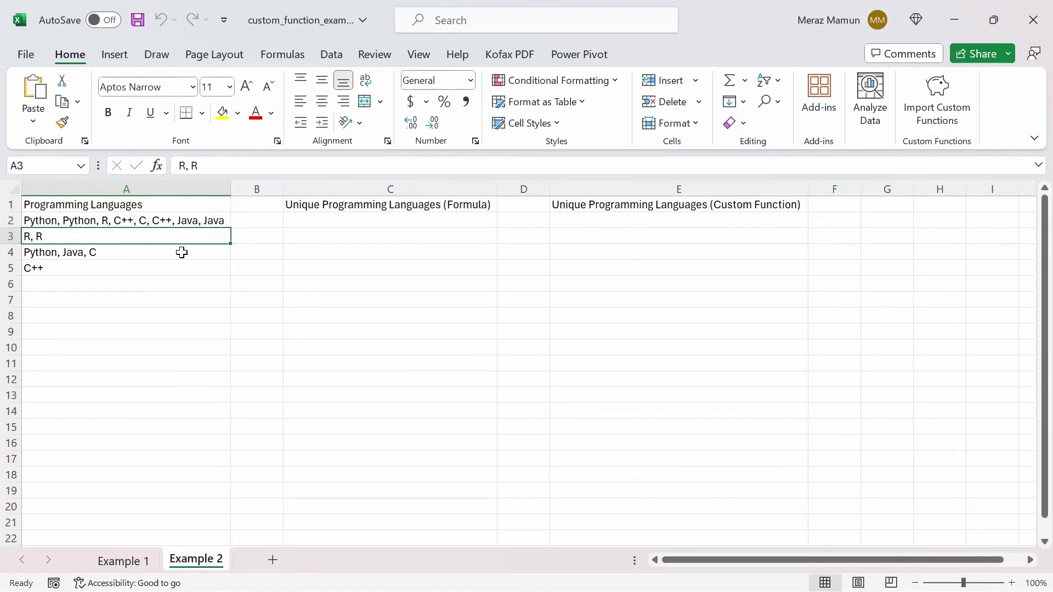
{"action": "left_click", "coordinate": [137, 256]}
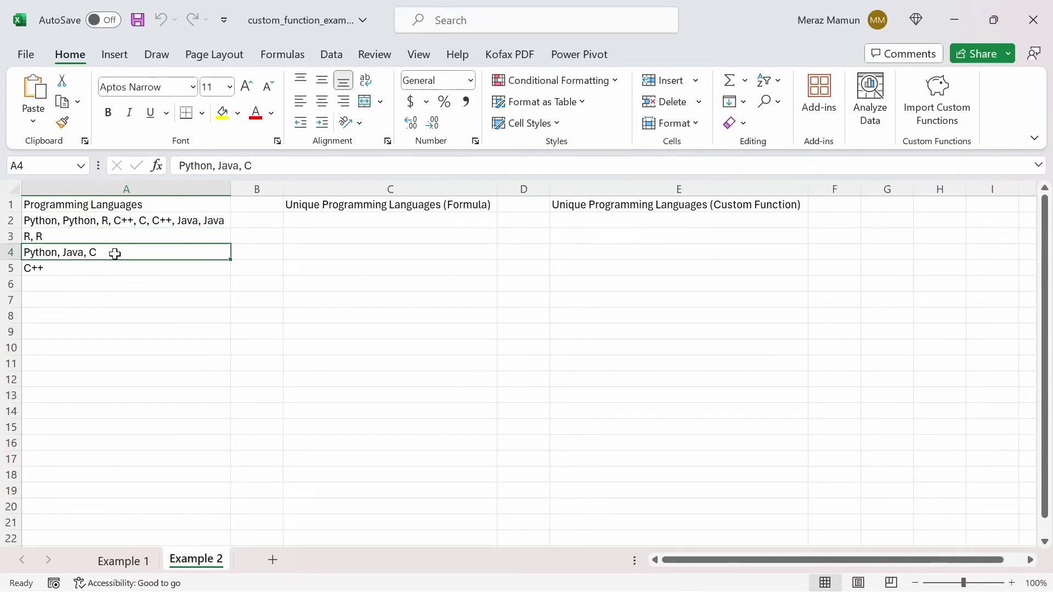
{"action": "left_click", "coordinate": [110, 269]}
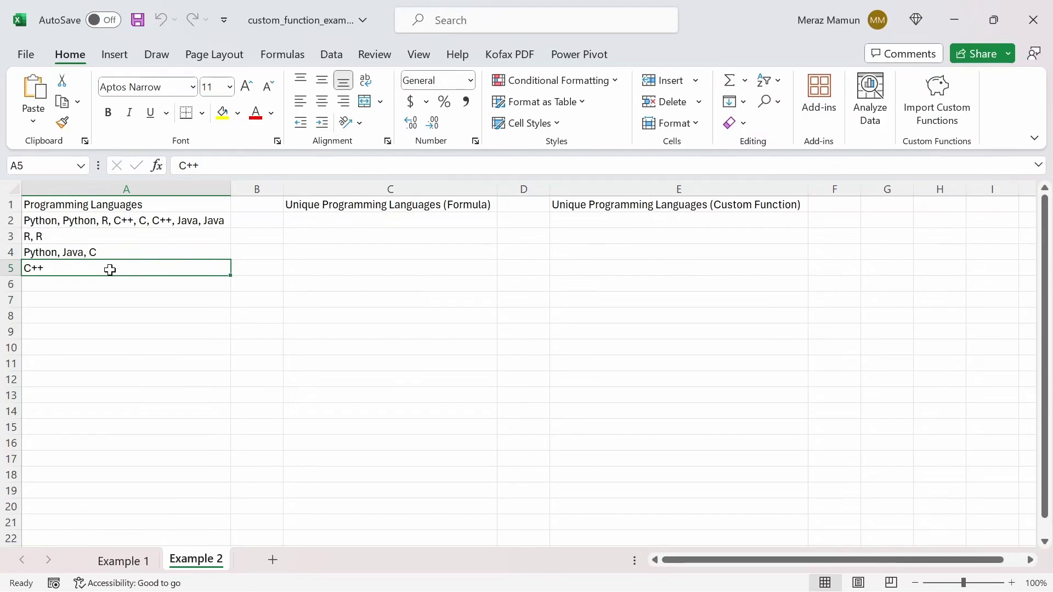
Enter the formula =TEXTSPLIT(A2,,", ") in cell C2 to split the language list into rows.
{"action": "left_click", "coordinate": [384, 223]}
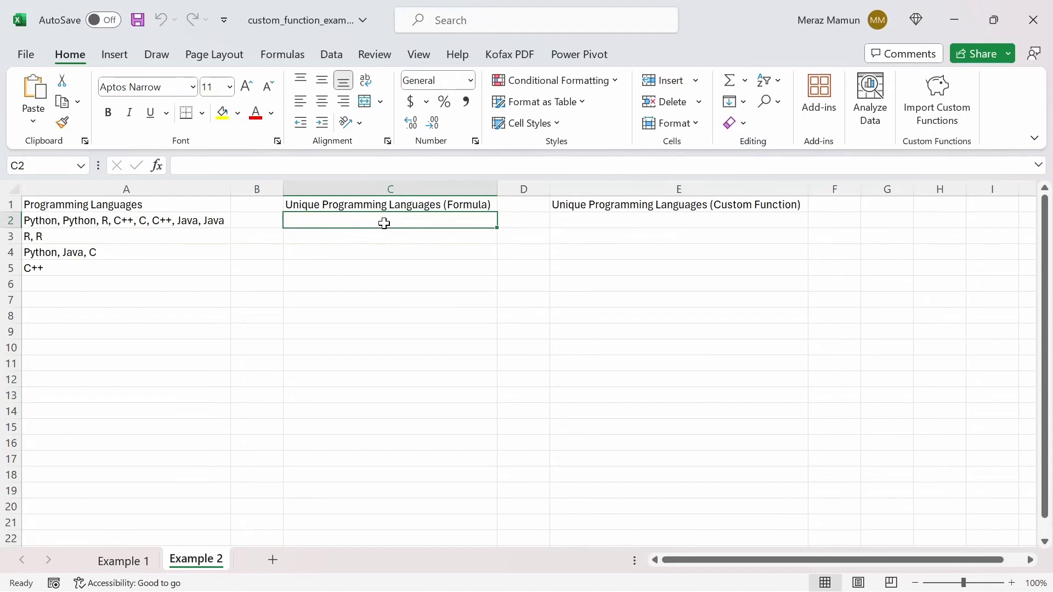
{"action": "type", "text": "="}
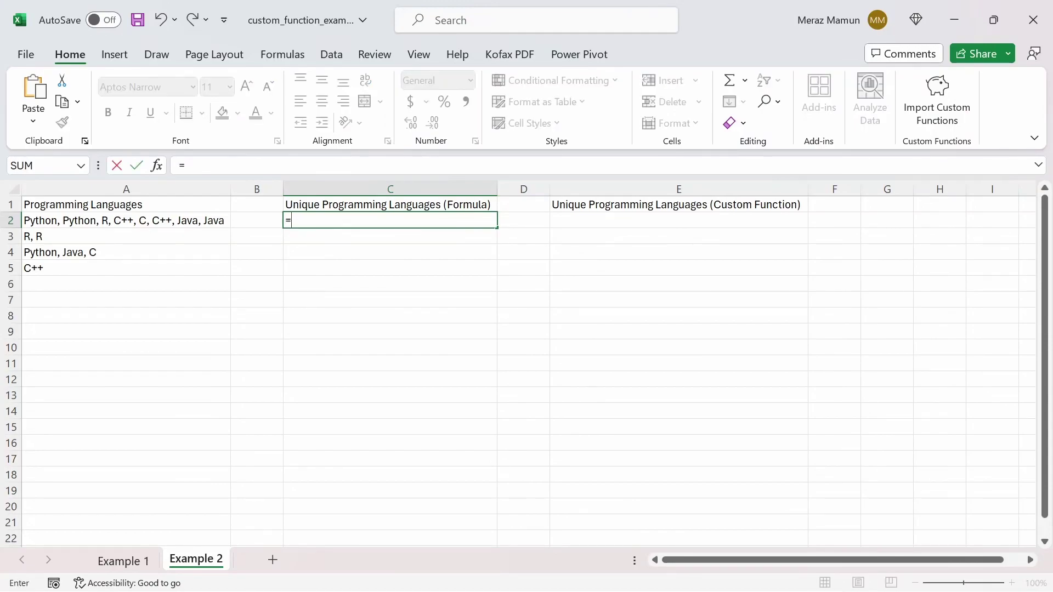
{"action": "type", "text": "texts"}
{"action": "key", "text": "Tab"}
{"action": "left_click", "coordinate": [143, 222]}
{"action": "type", "text": ","}
{"action": "type", "text": ",\","}
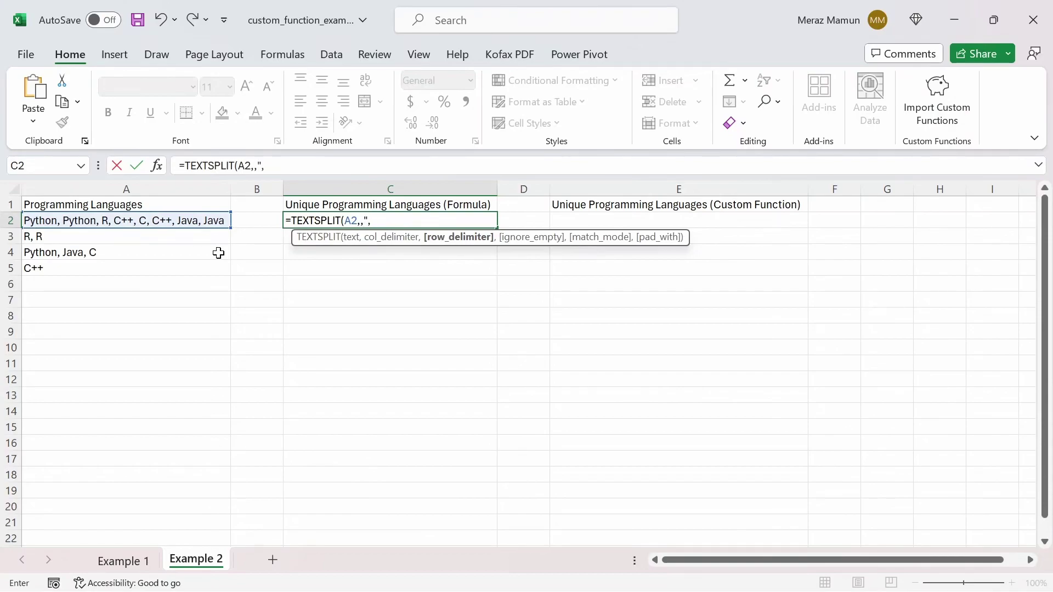
{"action": "type", "text": " \")"}
{"action": "key", "text": "Return"}
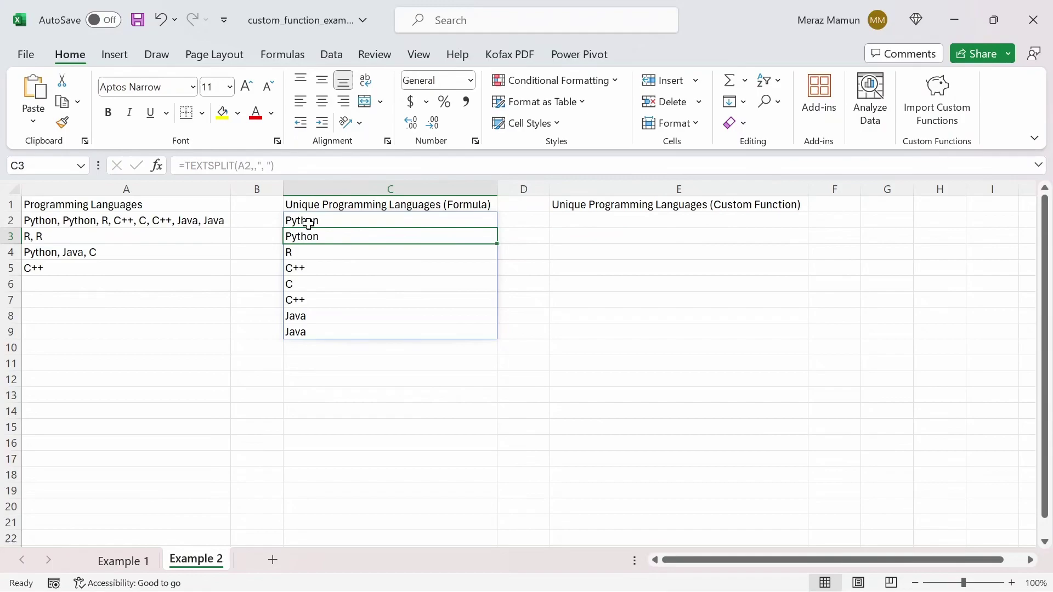
Wrap the TEXTSPLIT formula in cell C2 in UNIQUE, giving =UNIQUE(TEXTSPLIT(A2,,", ")).
{"action": "left_click", "coordinate": [325, 222]}
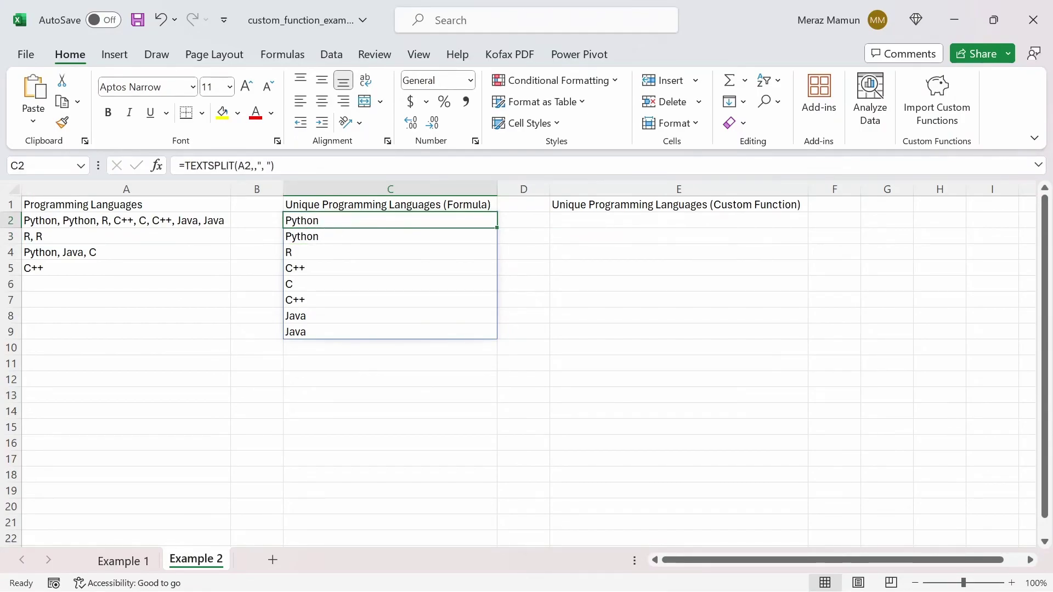
{"action": "left_click", "coordinate": [185, 166]}
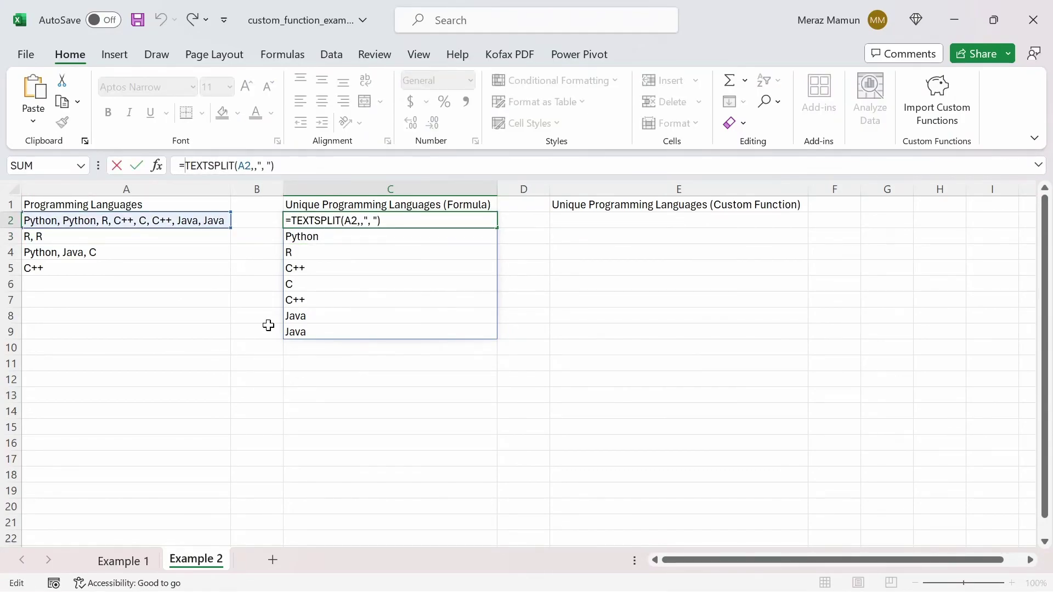
{"action": "type", "text": "U"}
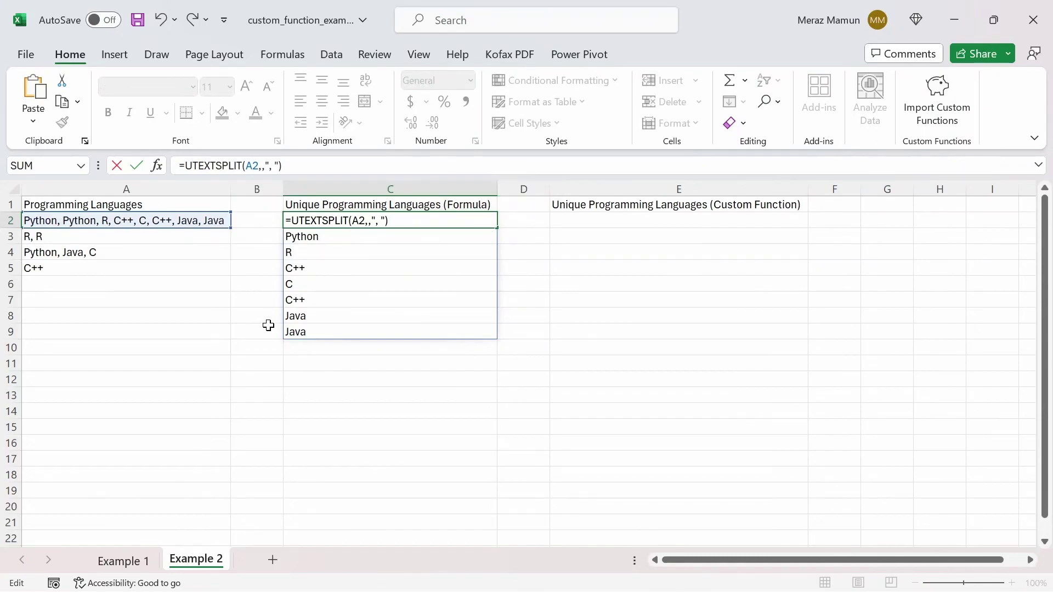
{"action": "type", "text": "NIQUE("}
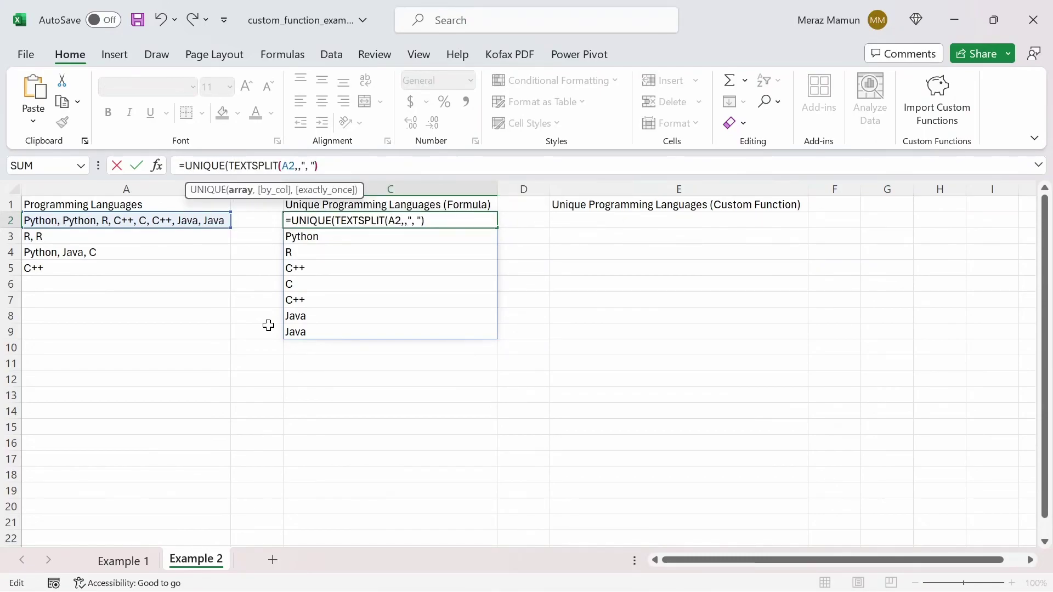
{"action": "key", "text": "Return"}
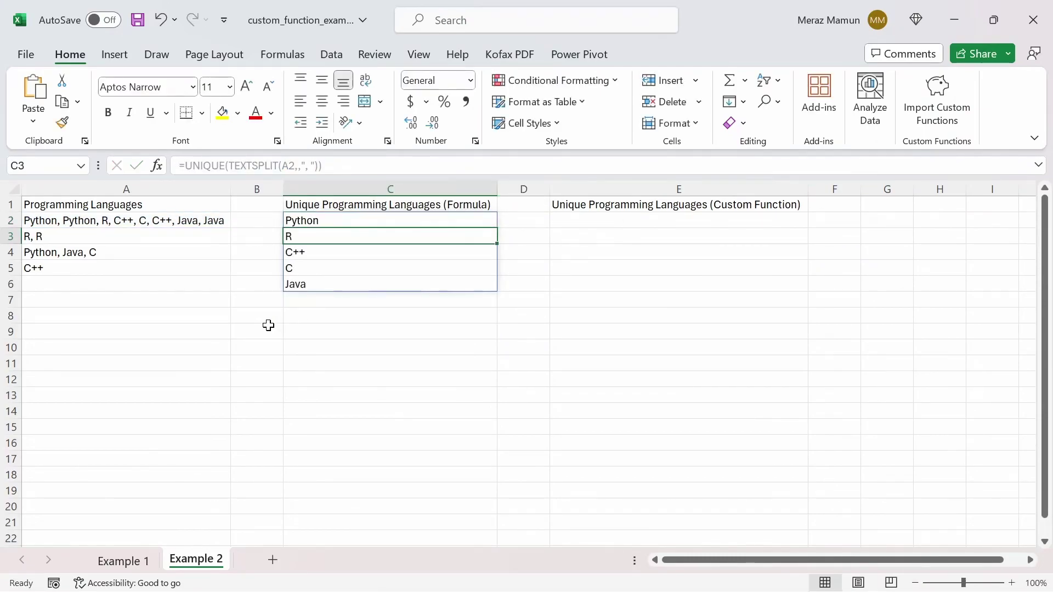
Wrap the C2 formula in TEXTJOIN with a ", " delimiter and TRUE for ignoring empty cells, accepting the closing-parenthesis correction.
{"action": "left_click", "coordinate": [281, 221]}
{"action": "left_click", "coordinate": [302, 220]}
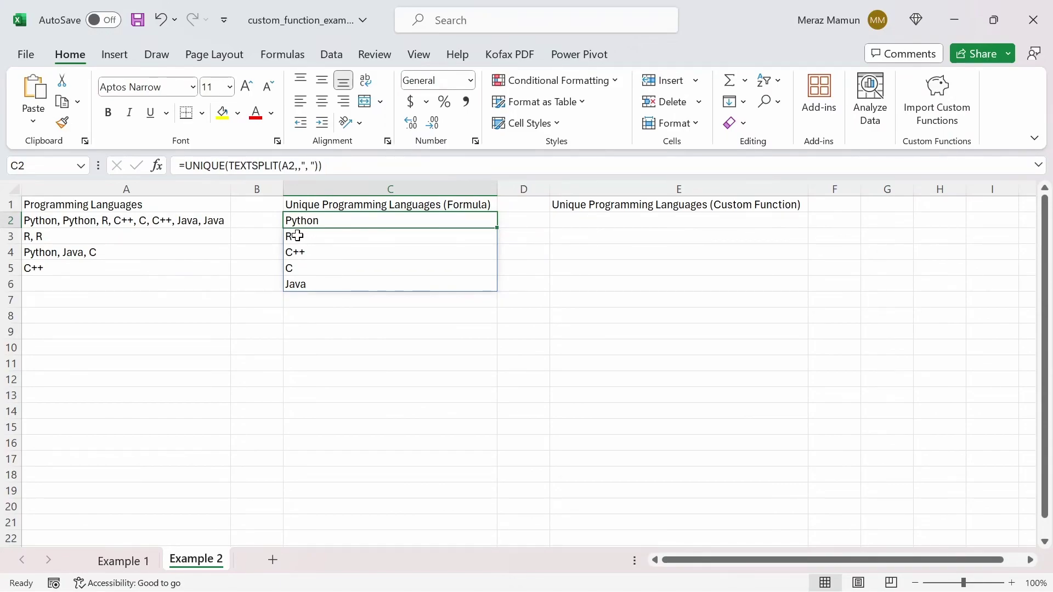
{"action": "key", "text": "F2"}
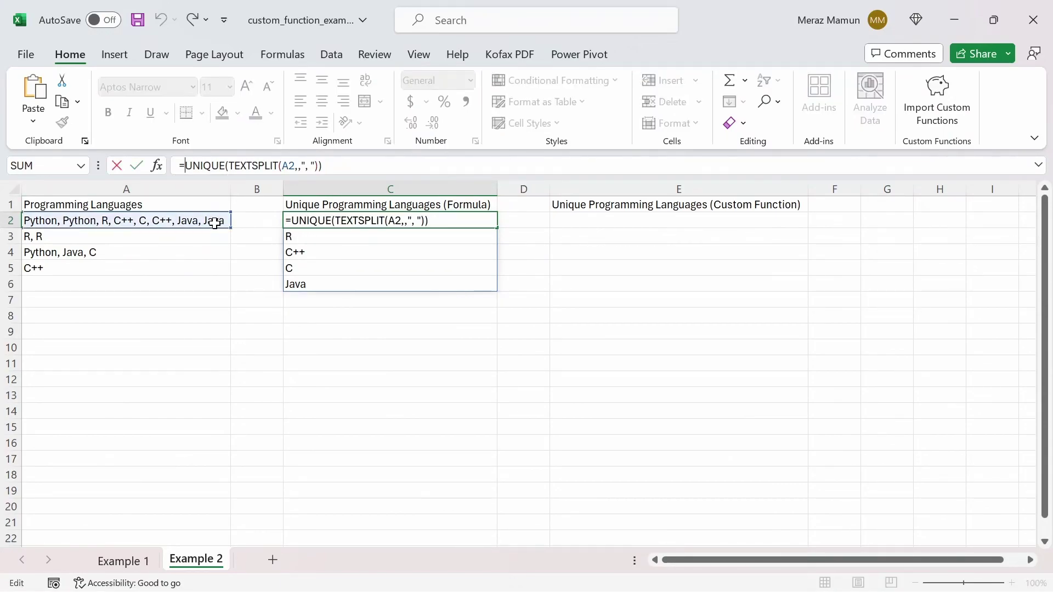
{"action": "type", "text": "TEXTJOIN("}
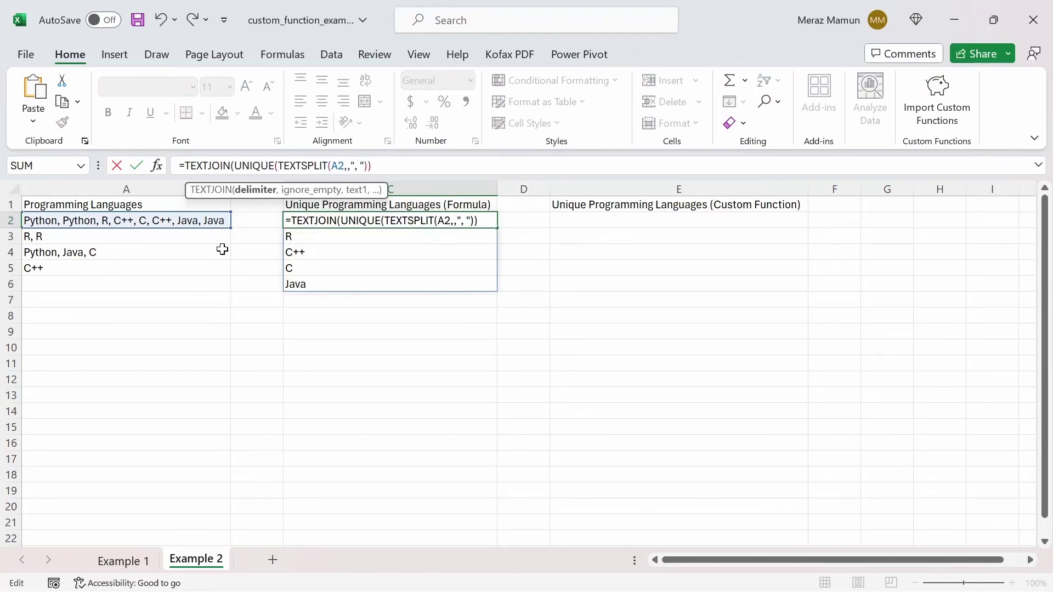
{"action": "type", "text": "\","}
{"action": "type", "text": "\","}
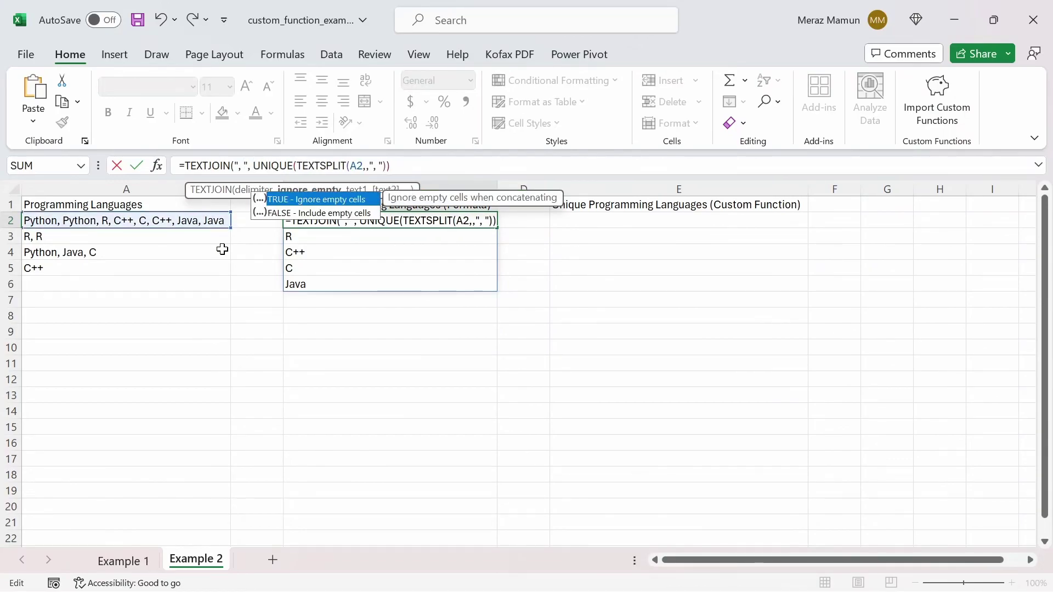
{"action": "key", "text": "Tab"}
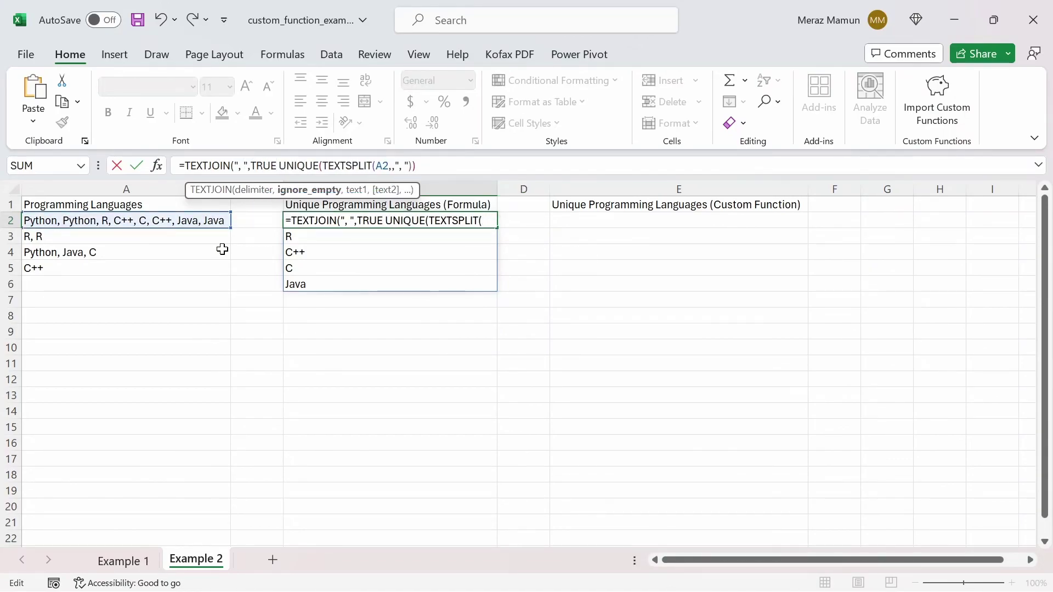
{"action": "type", "text": ","}
{"action": "key", "text": "Return"}
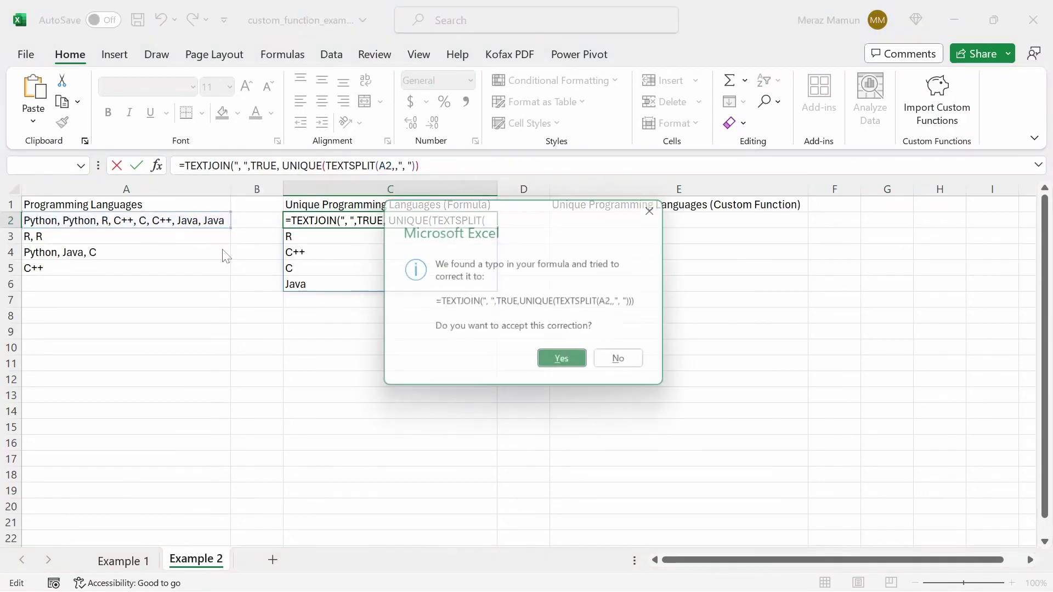
{"action": "key", "text": "Return"}
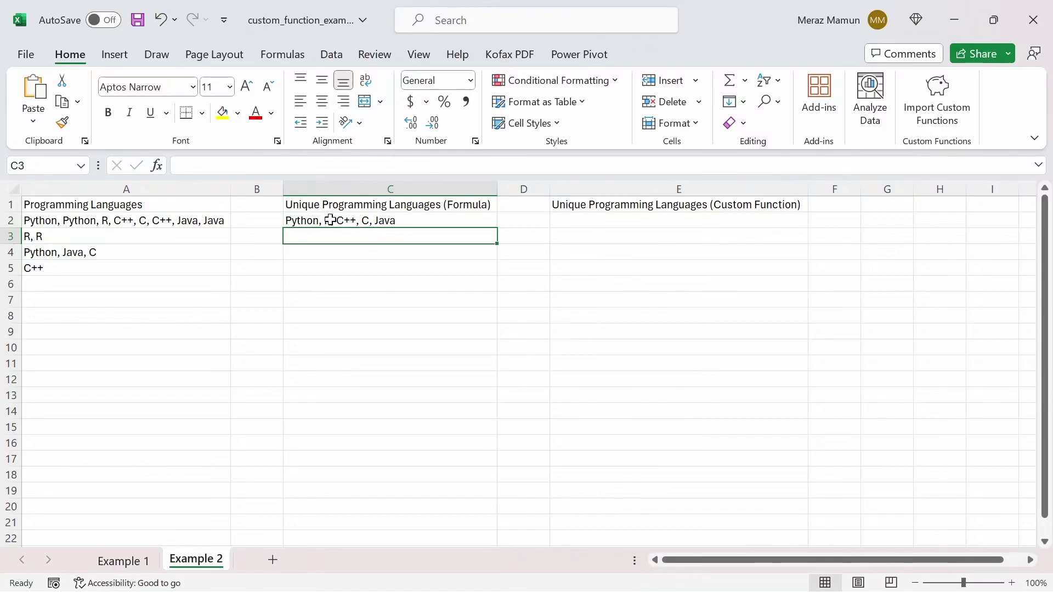
Fill the TEXTJOIN formula from cell C2 down through cell C5.
{"action": "left_click", "coordinate": [377, 220]}
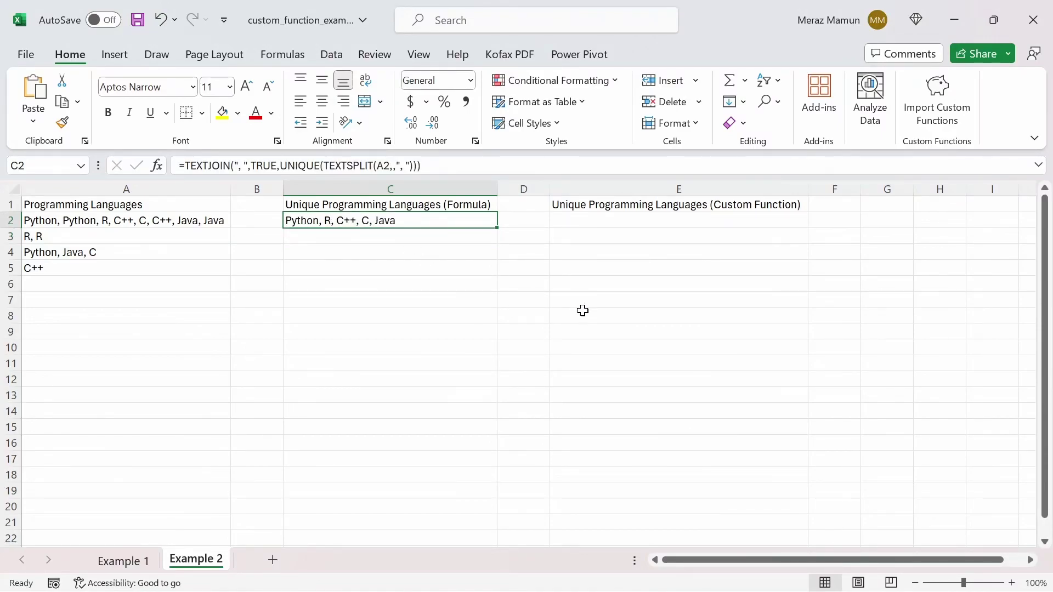
{"action": "key", "text": "shift+Down"}
{"action": "key", "text": "shift+Down"}
{"action": "key", "text": "shift+Down"}
{"action": "key", "text": "ctrl+d"}
{"action": "key", "text": "Down"}
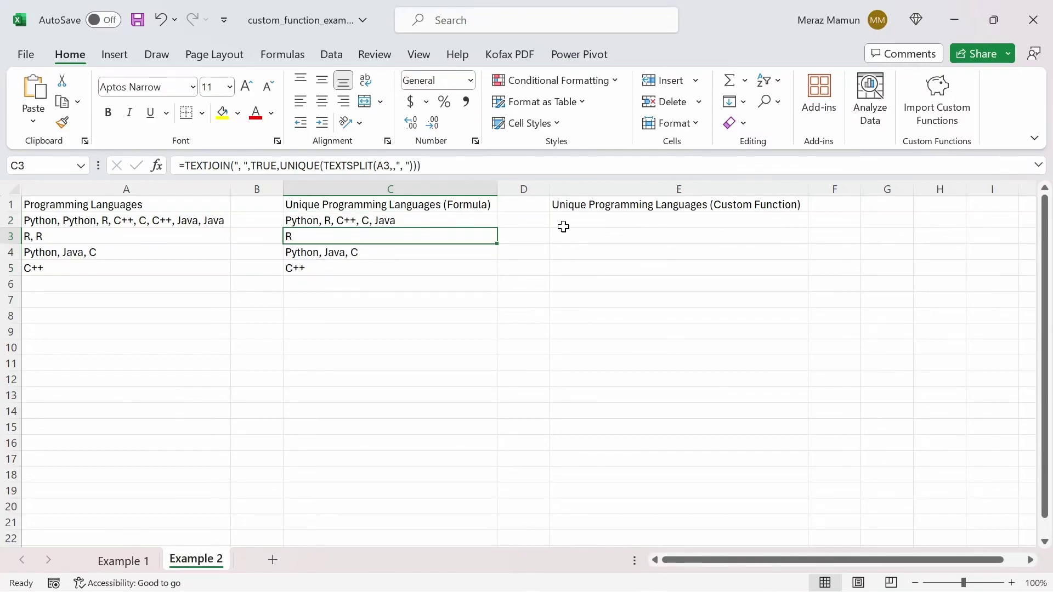
{"action": "left_click", "coordinate": [403, 218]}
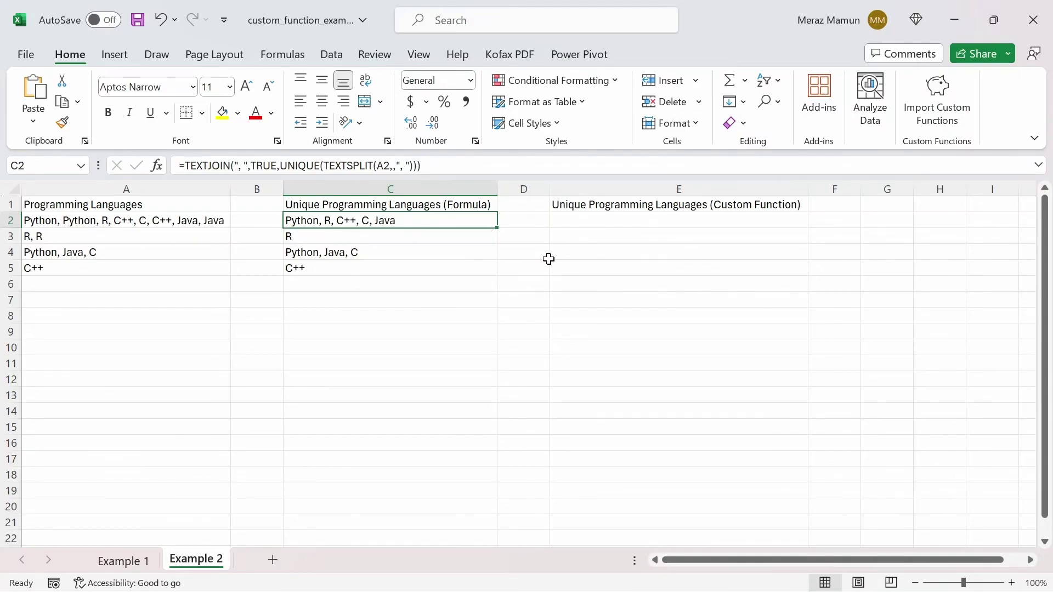
{"action": "left_click", "coordinate": [650, 225]}
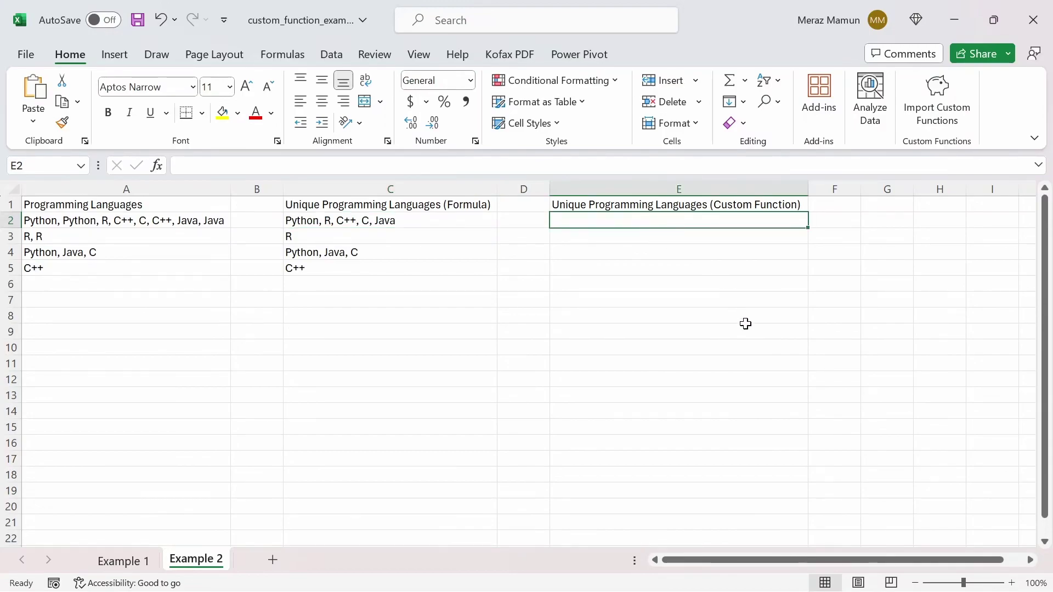
{"action": "type", "text": "=lam"}
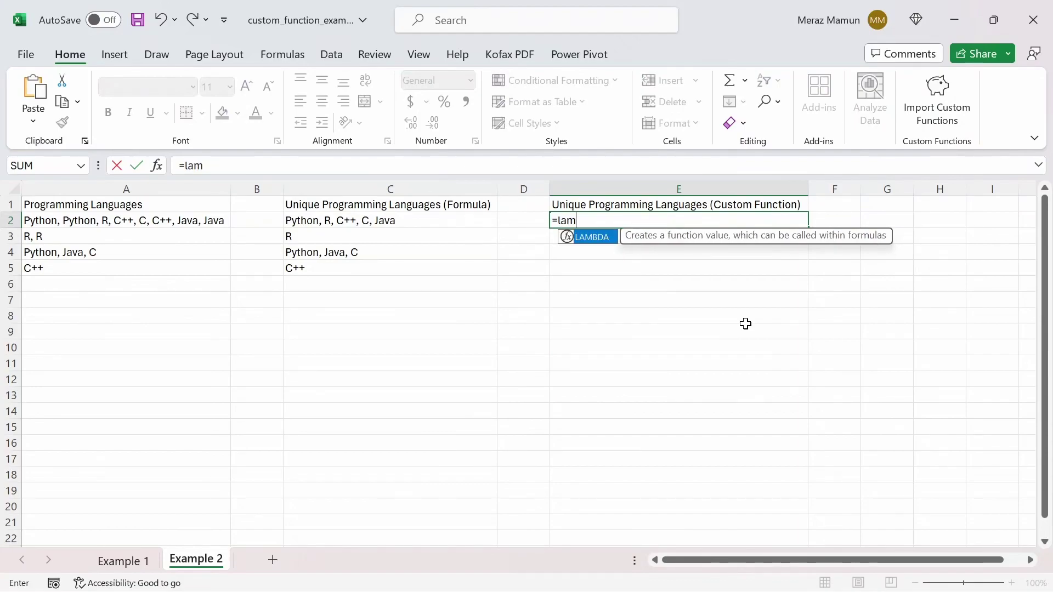
{"action": "key", "text": "Tab"}
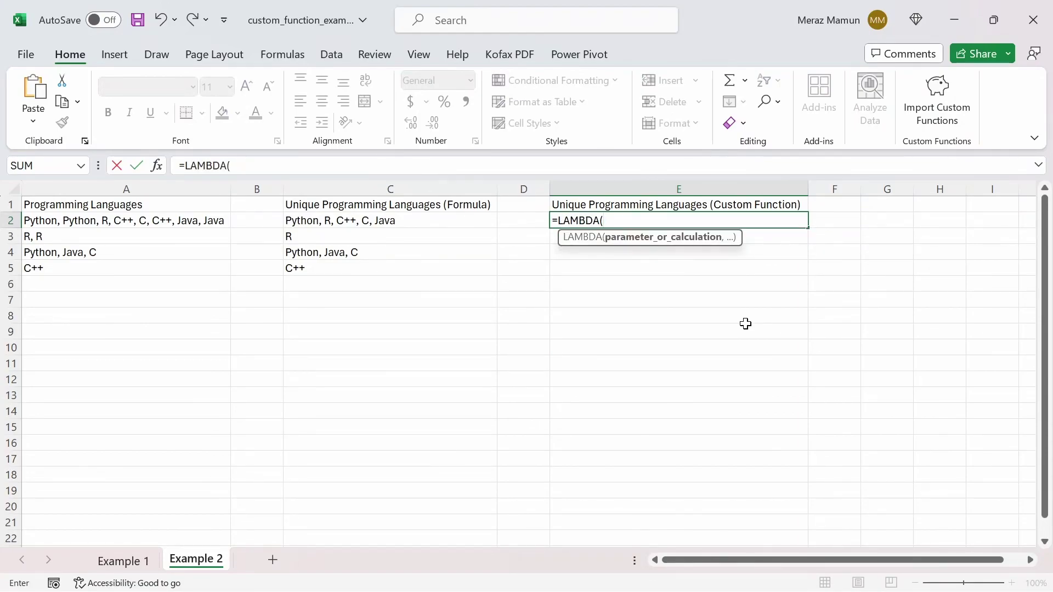
{"action": "type", "text": "cell,"}
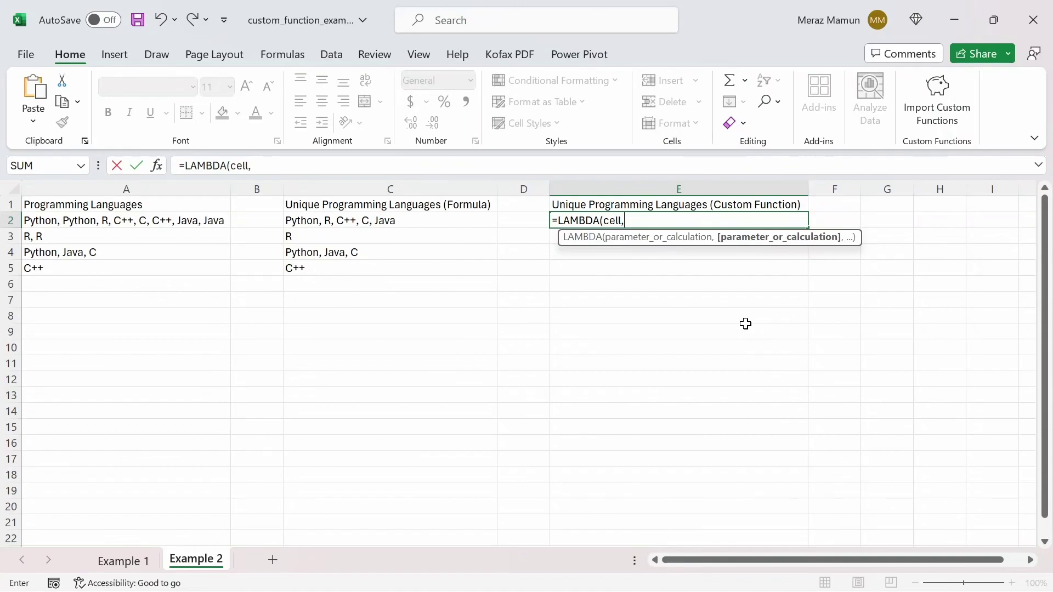
{"action": "key", "text": "BackSpace"}
{"action": "key", "text": "BackSpace"}
{"action": "key", "text": "BackSpace"}
{"action": "key", "text": "BackSpace"}
{"action": "key", "text": "BackSpace"}
{"action": "key", "text": "BackSpace"}
{"action": "key", "text": "BackSpace"}
{"action": "key", "text": "BackSpace"}
{"action": "key", "text": "BackSpace"}
{"action": "key", "text": "BackSpace"}
{"action": "key", "text": "BackSpace"}
{"action": "key", "text": "BackSpace"}
{"action": "key", "text": "BackSpace"}
{"action": "key", "text": "Return"}
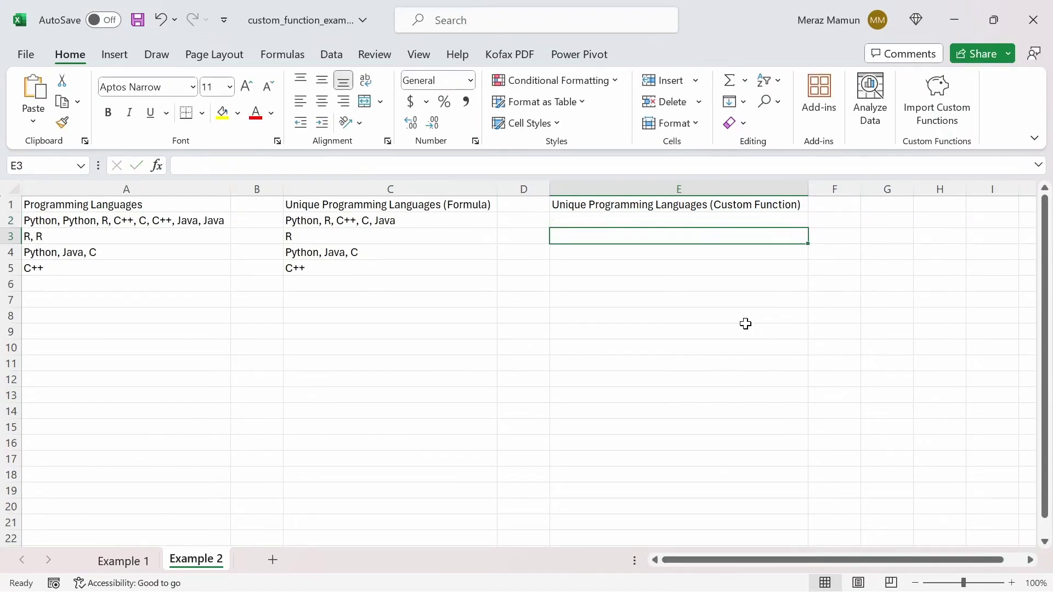
Start a LAMBDA formula in cell E2 with the parameter cell, using the TEXTJOIN expression copied from C2 as its calculation.
{"action": "left_click", "coordinate": [418, 220]}
{"action": "left_click_drag", "start_coordinate": [421, 166], "coordinate": [184, 165]}
{"action": "key", "text": "ctrl+c"}
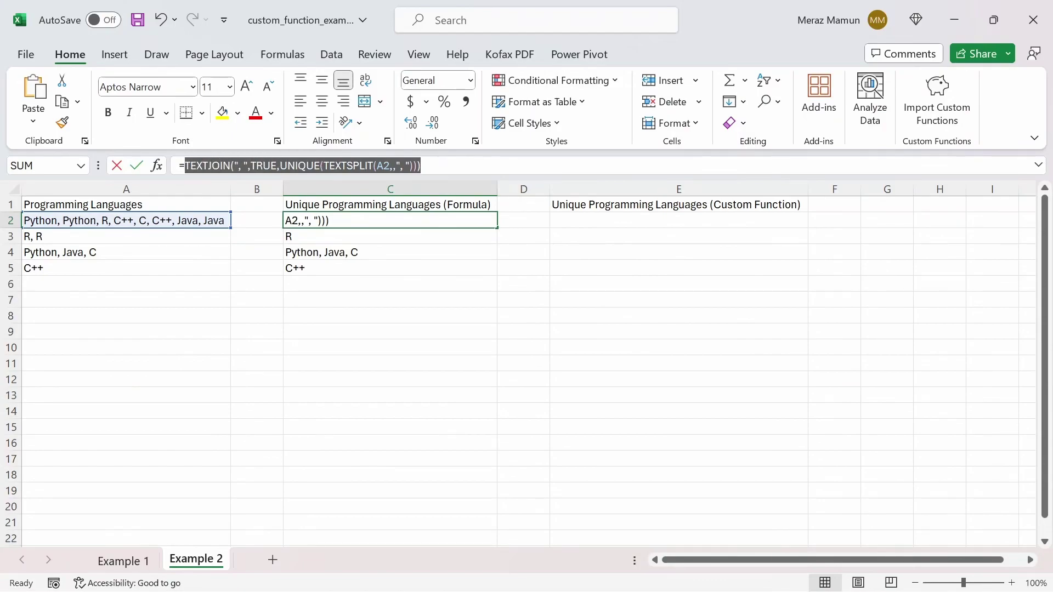
{"action": "left_click", "coordinate": [600, 224]}
{"action": "type", "text": "=lam"}
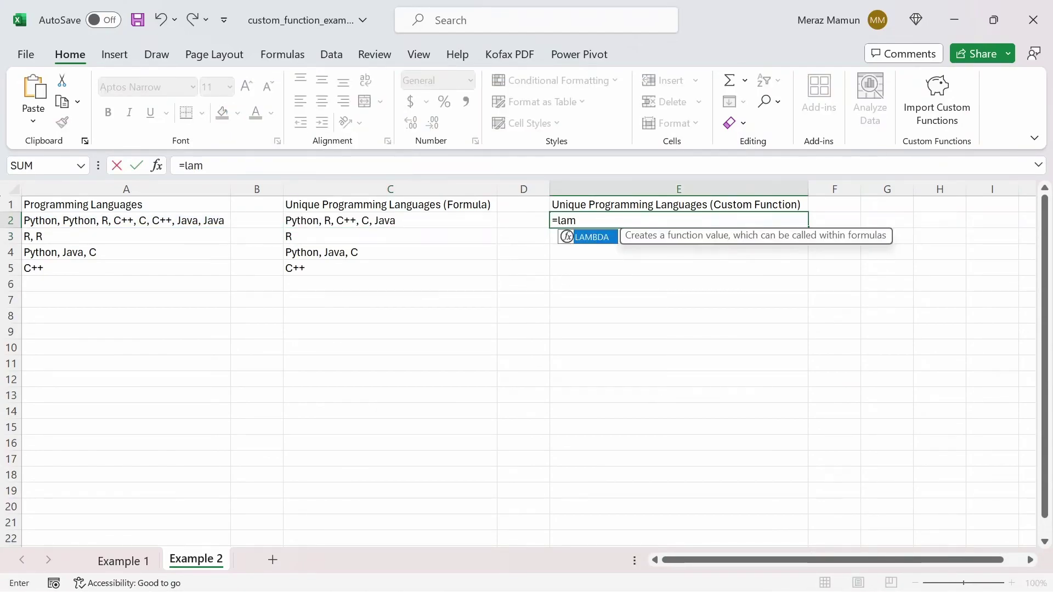
{"action": "key", "text": "Tab"}
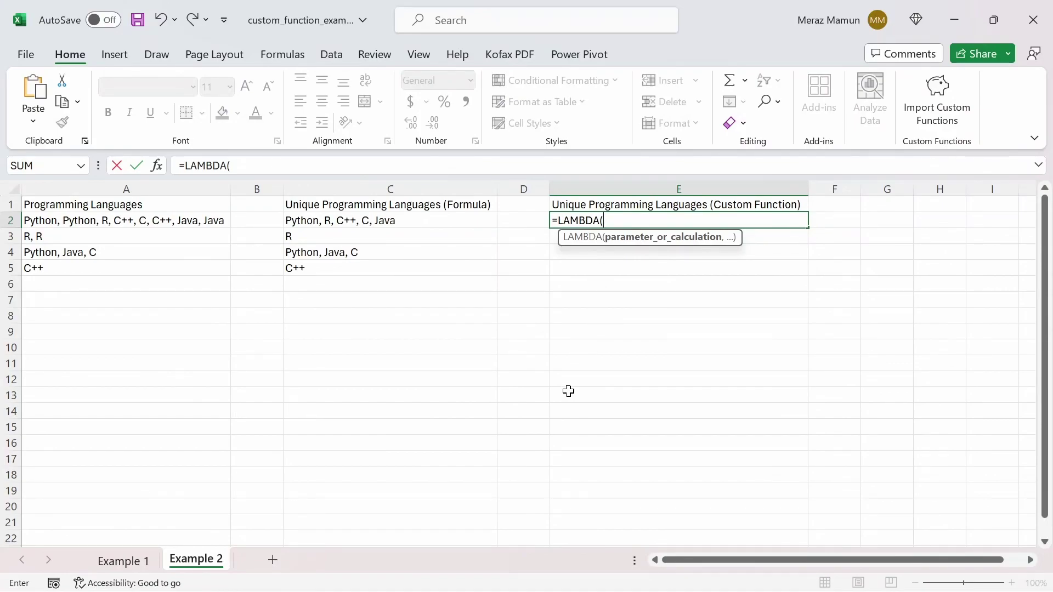
{"action": "type", "text": "cell,"}
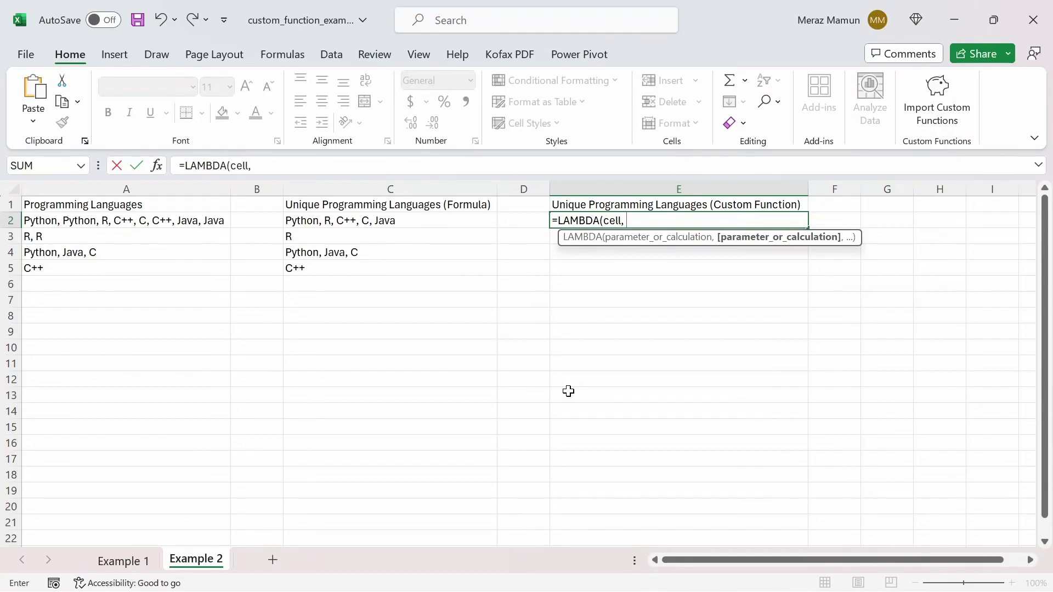
{"action": "key", "text": "ctrl+v"}
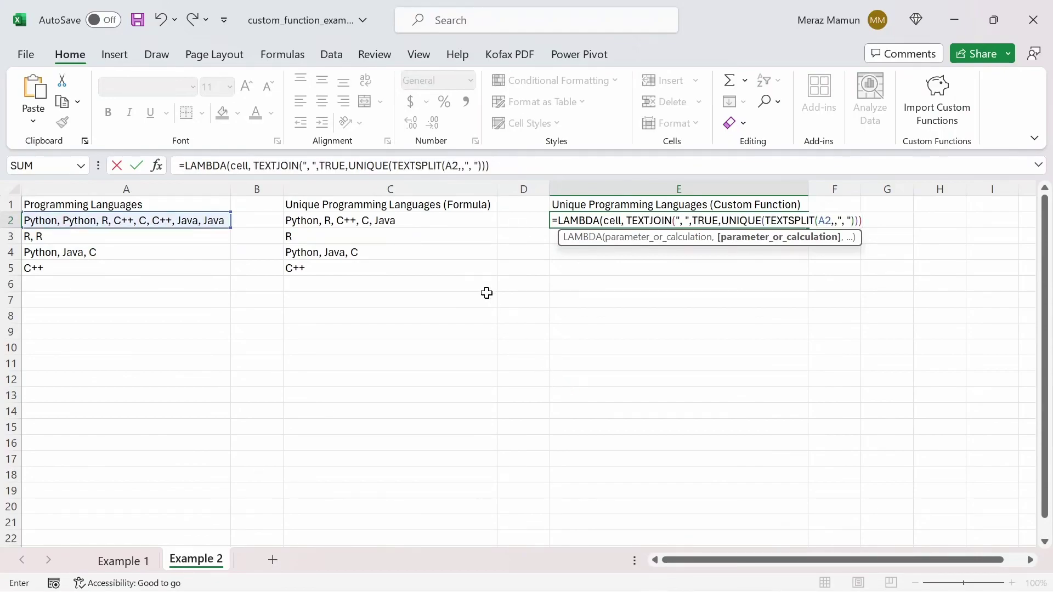
Replace the A2 reference inside TEXTSPLIT with cell and commit the LAMBDA formula in E2, accepting the suggested correction.
{"action": "left_click", "coordinate": [822, 220]}
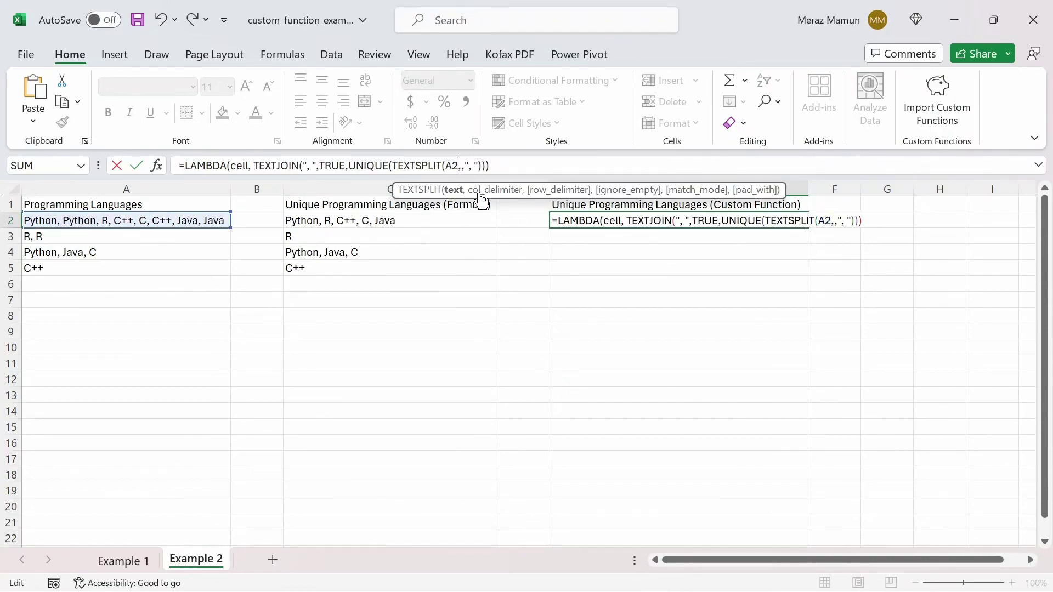
{"action": "key", "text": "BackSpace"}
{"action": "key", "text": "BackSpace"}
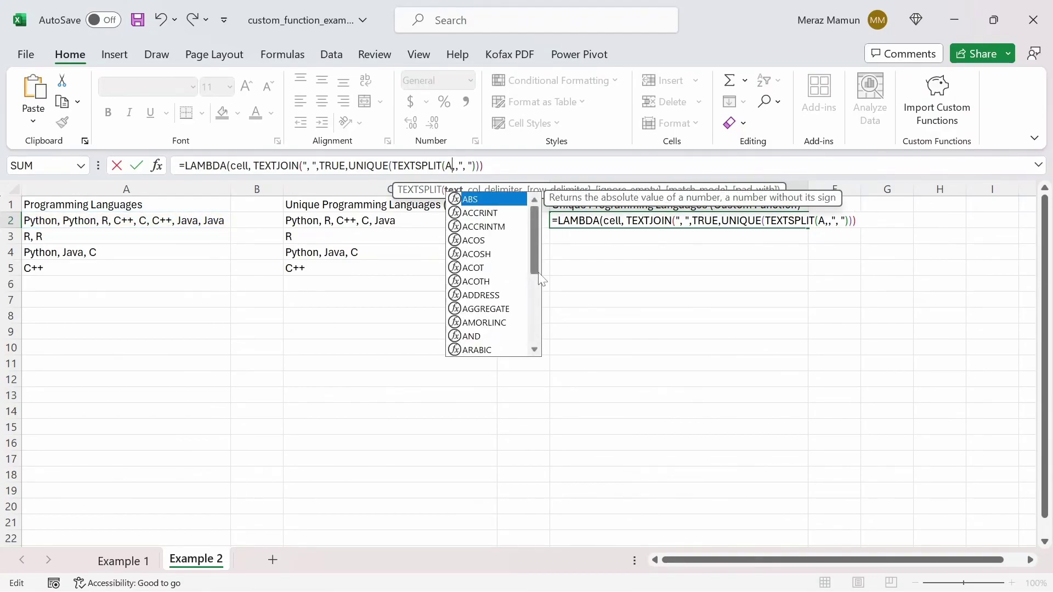
{"action": "type", "text": "cell"}
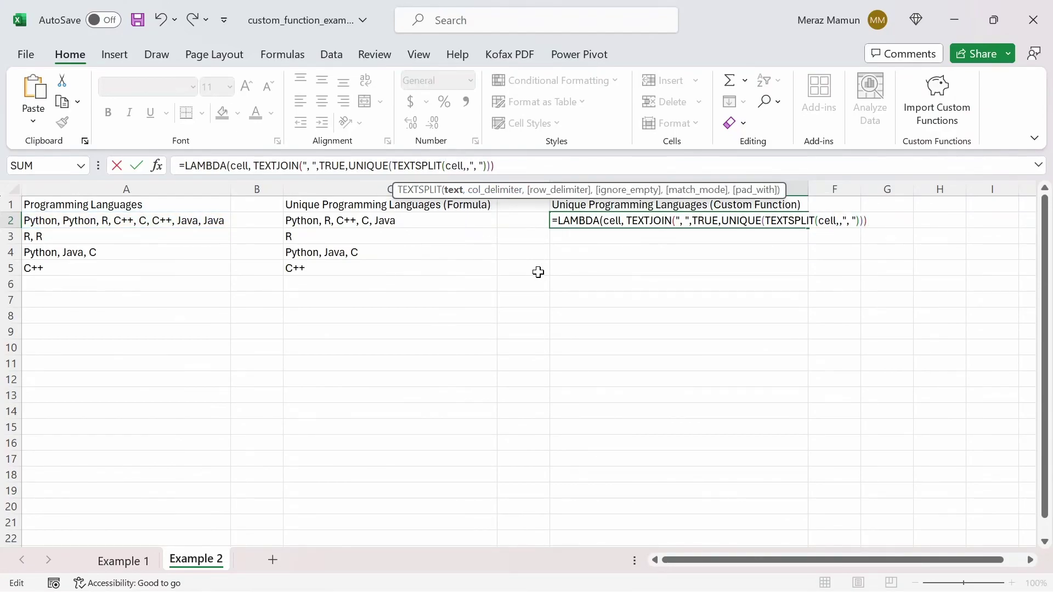
{"action": "key", "text": "Return"}
{"action": "key", "text": "Return"}
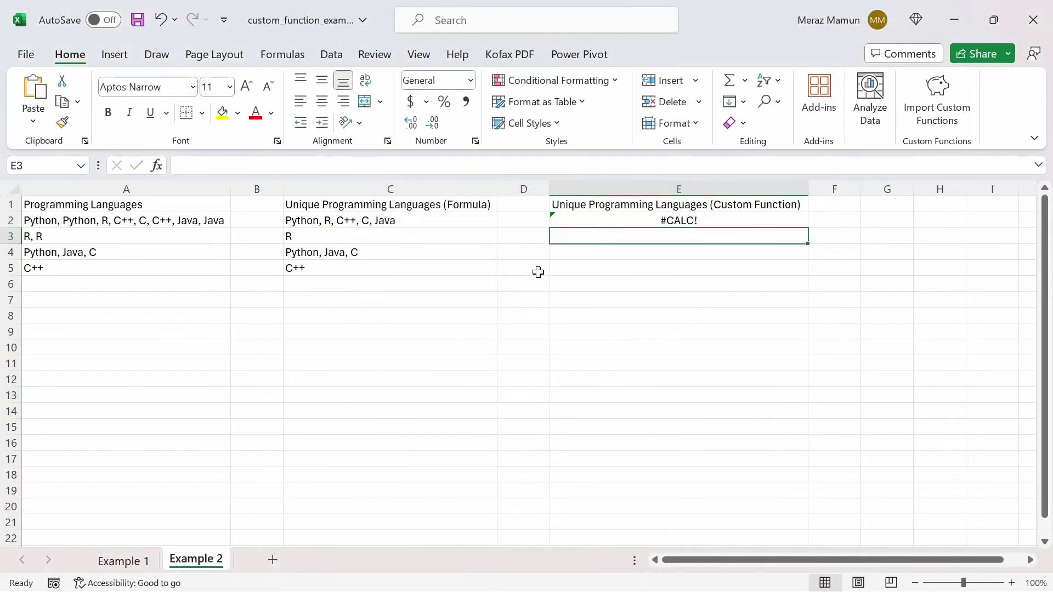
Copy the LAMBDA expression from cell E2 without its equals sign and bring up the defined-name commands.
{"action": "key", "text": "Up"}
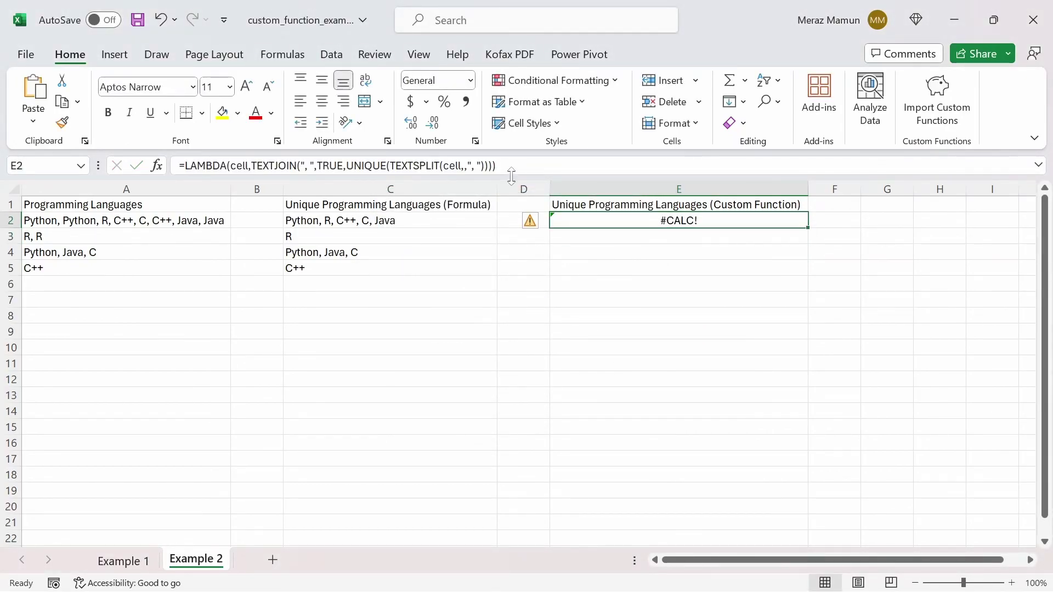
{"action": "left_click_drag", "start_coordinate": [496, 165], "coordinate": [181, 166]}
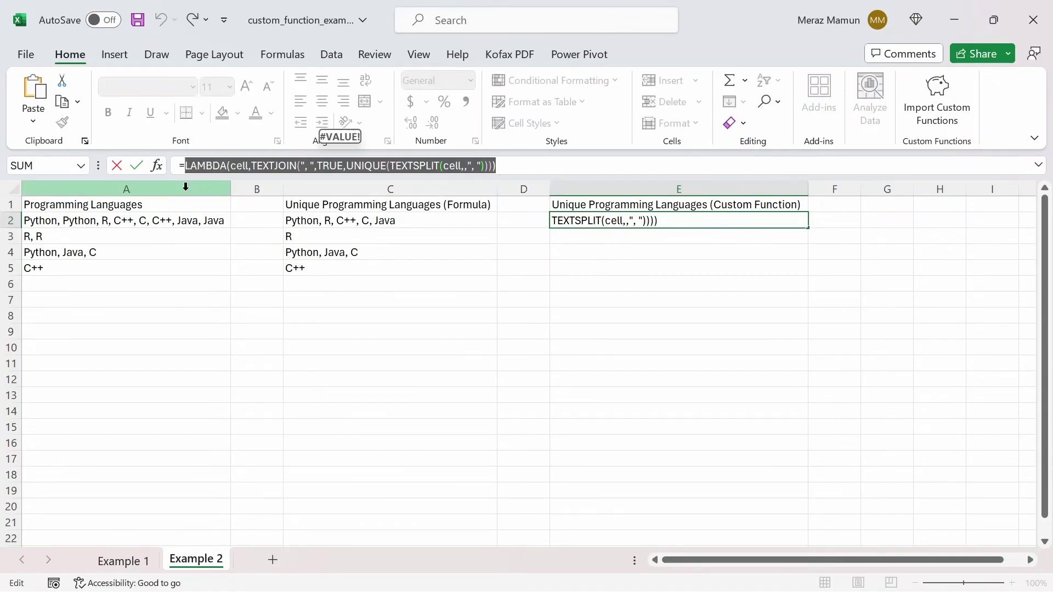
{"action": "key", "text": "Return"}
{"action": "key", "text": "Up"}
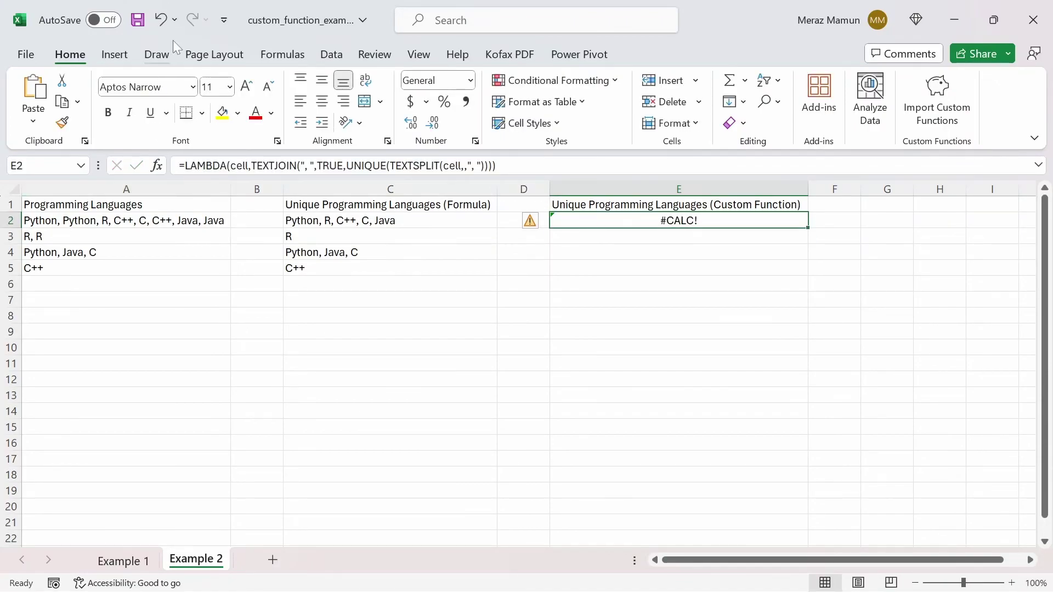
{"action": "left_click", "coordinate": [280, 55]}
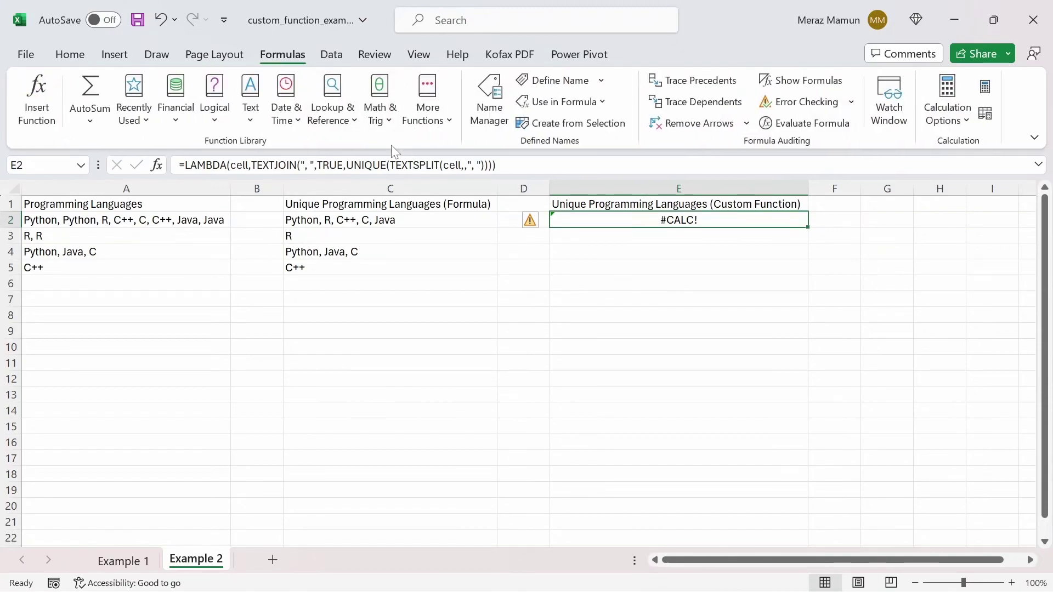